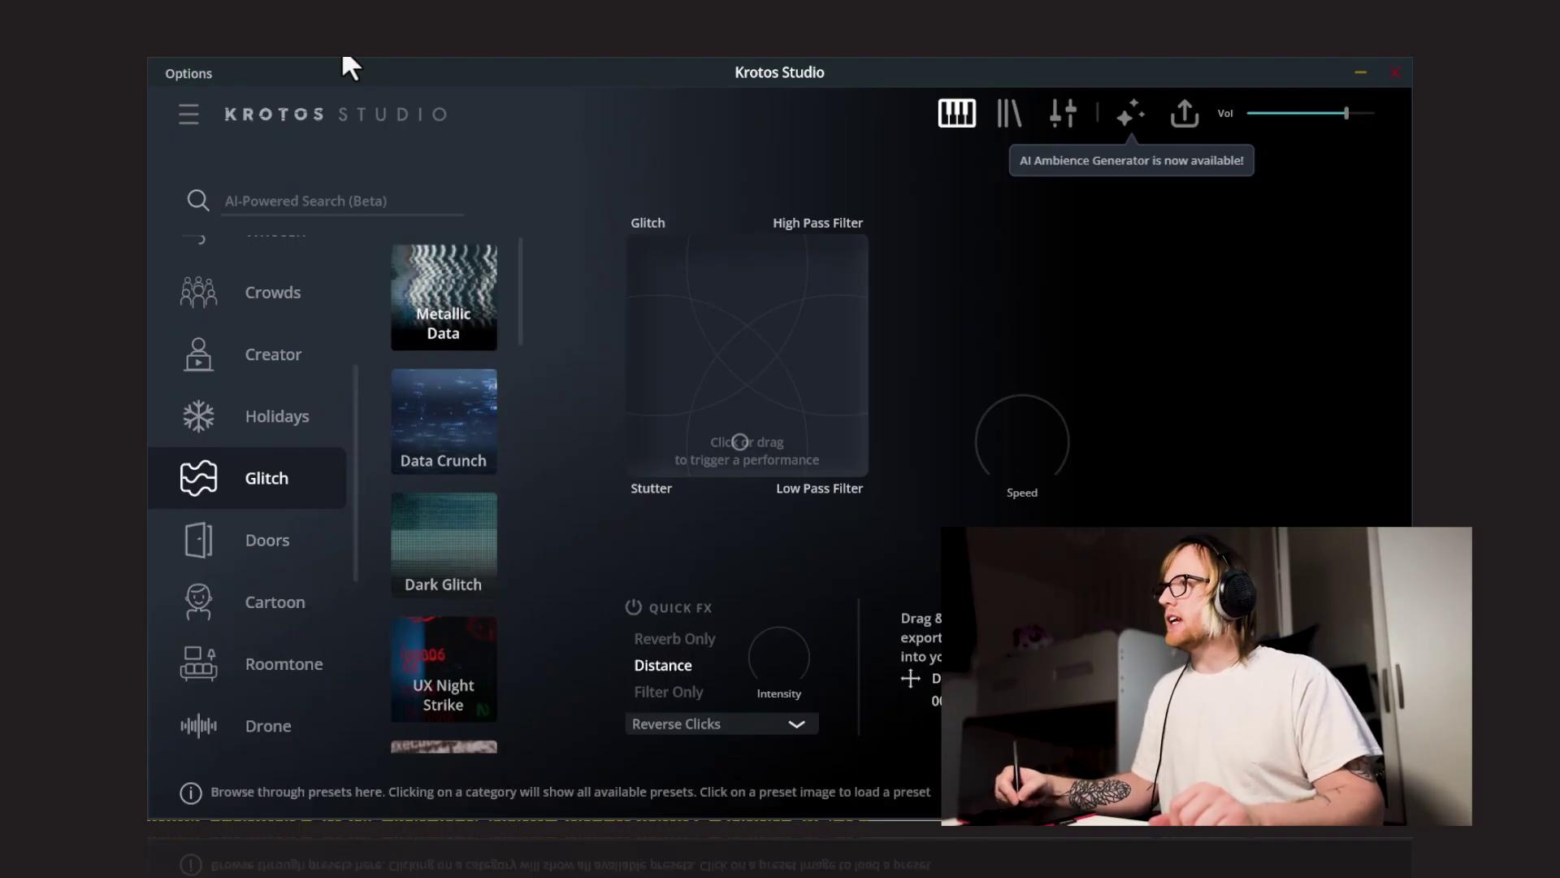
# Scroll the Glitch preset thumbnails down, then back up to the top of the list.
pyautogui.scroll(-10, 443, 494)
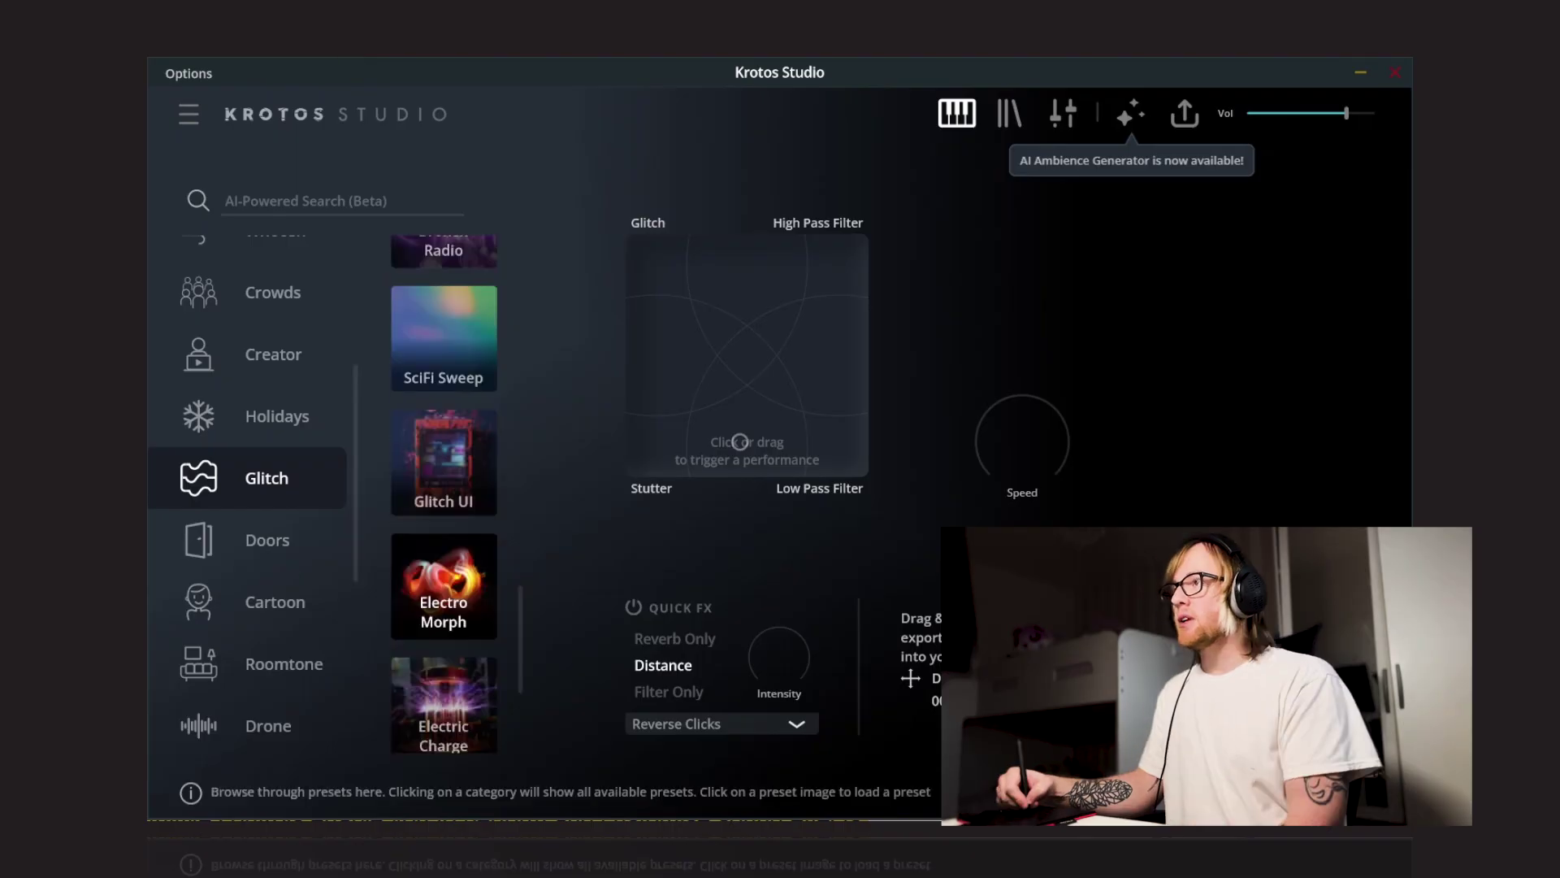
pyautogui.scroll(2, 443, 494)
pyautogui.scroll(8, 444, 494)
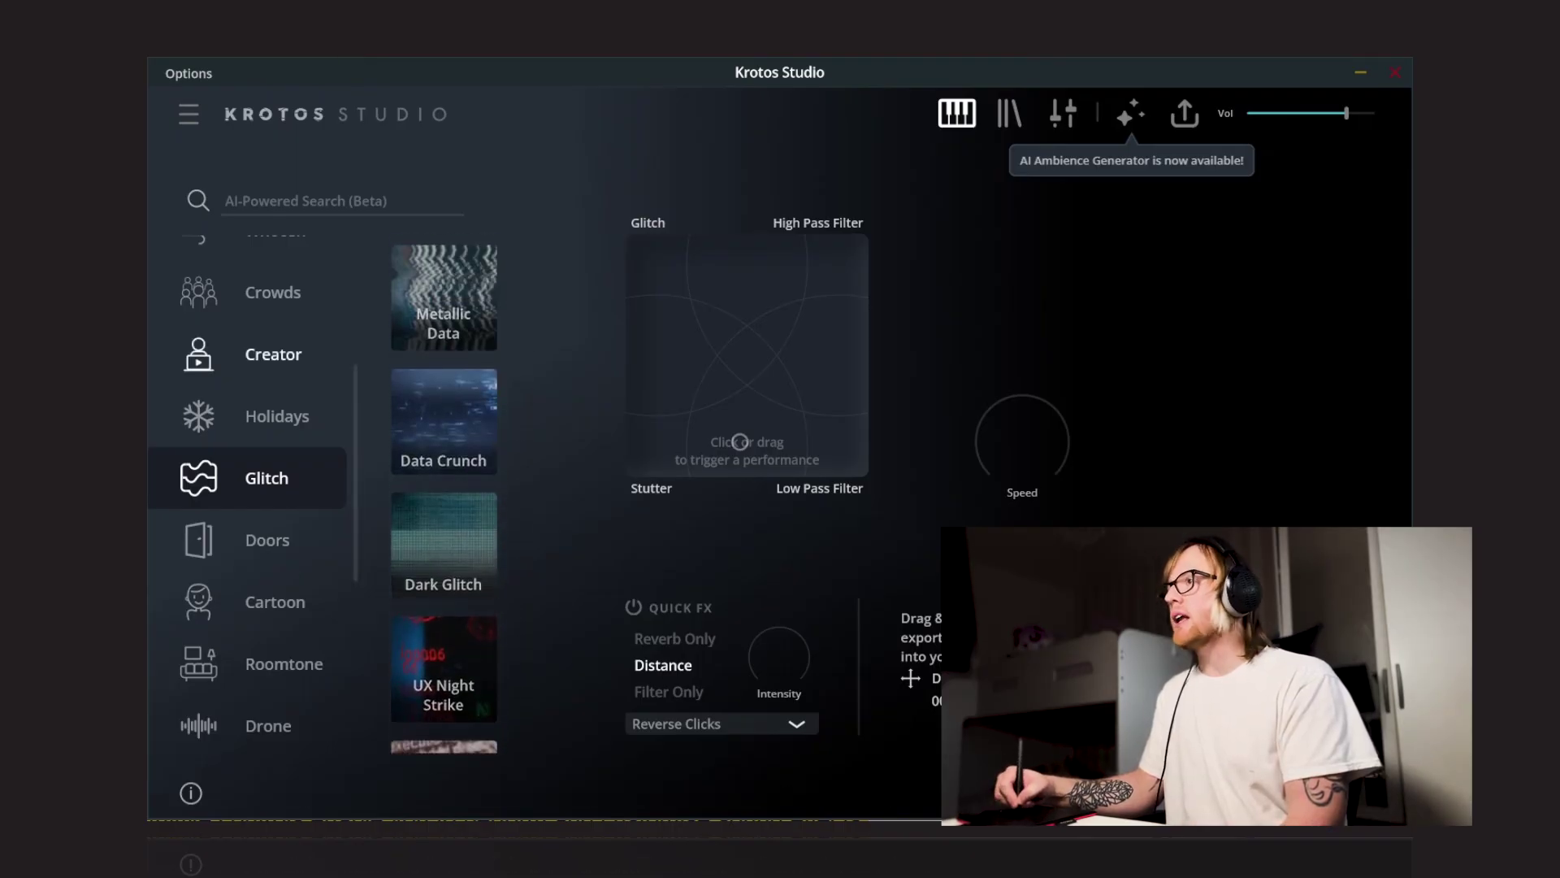
# Load Metallic Data and play it across the Liquid Glitch, Data Stream and Metallic zones.
pyautogui.click(443, 296)
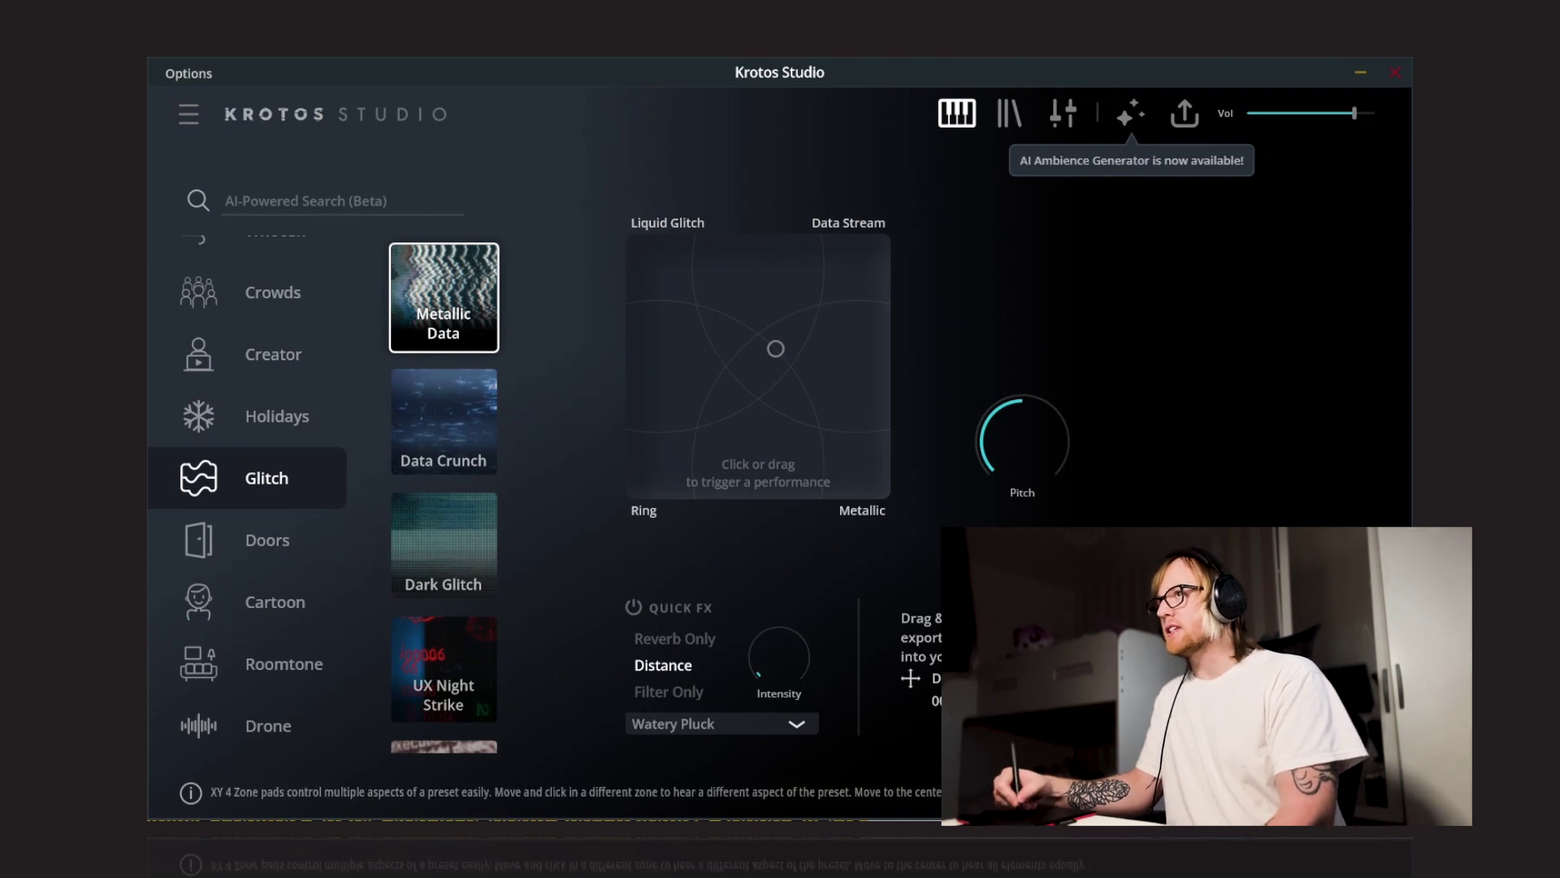
pyautogui.click(634, 242)
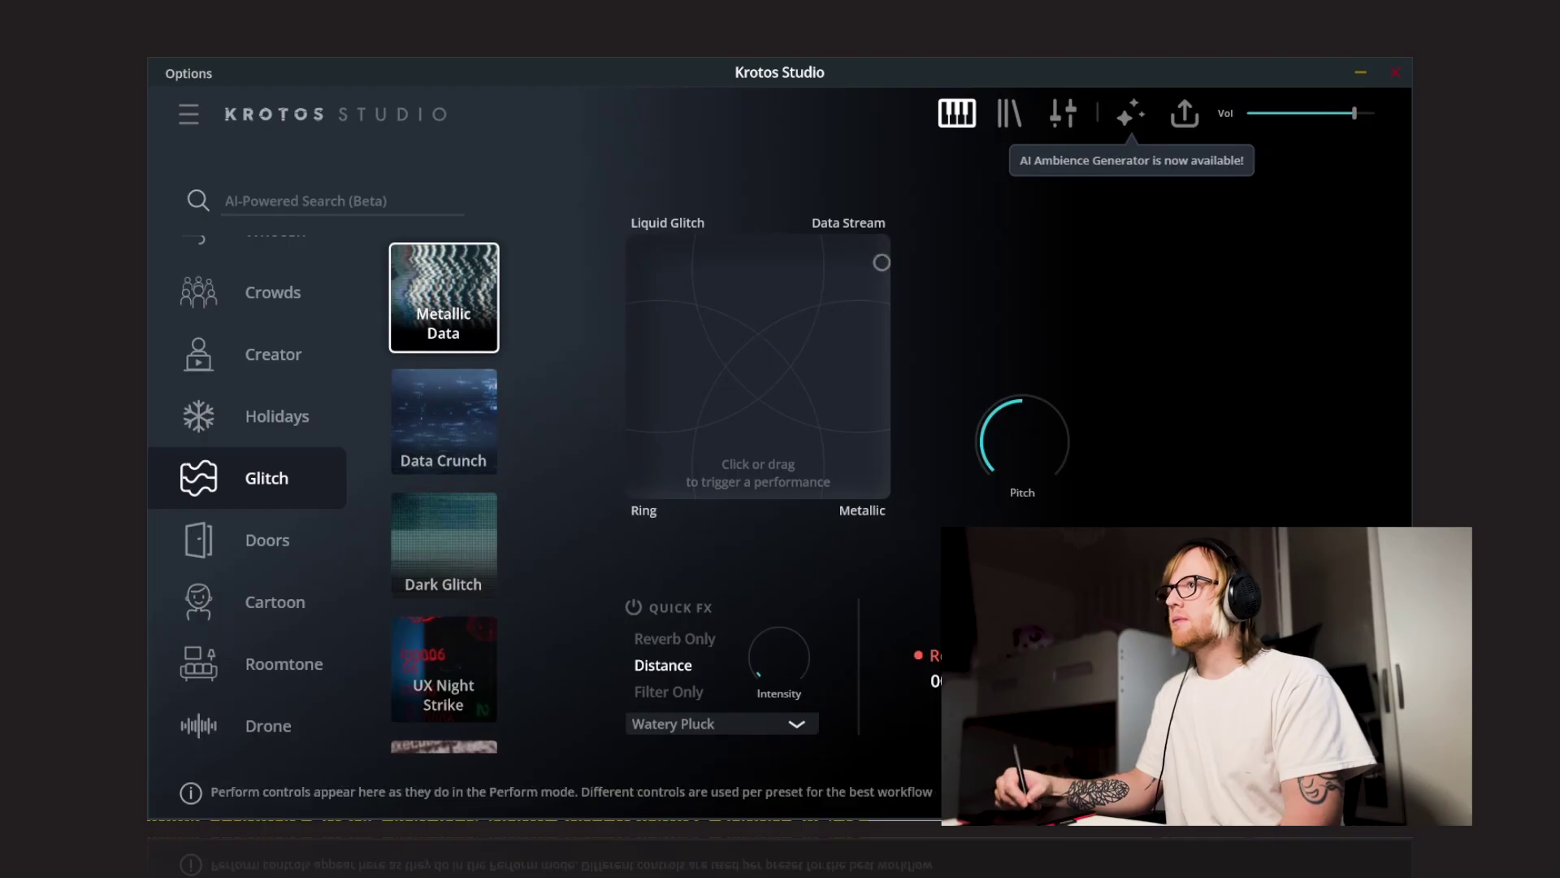
pyautogui.moveTo(882, 261)
pyautogui.mouseDown()
pyautogui.moveTo(873, 490)
pyautogui.moveTo(643, 483)
pyautogui.mouseUp()
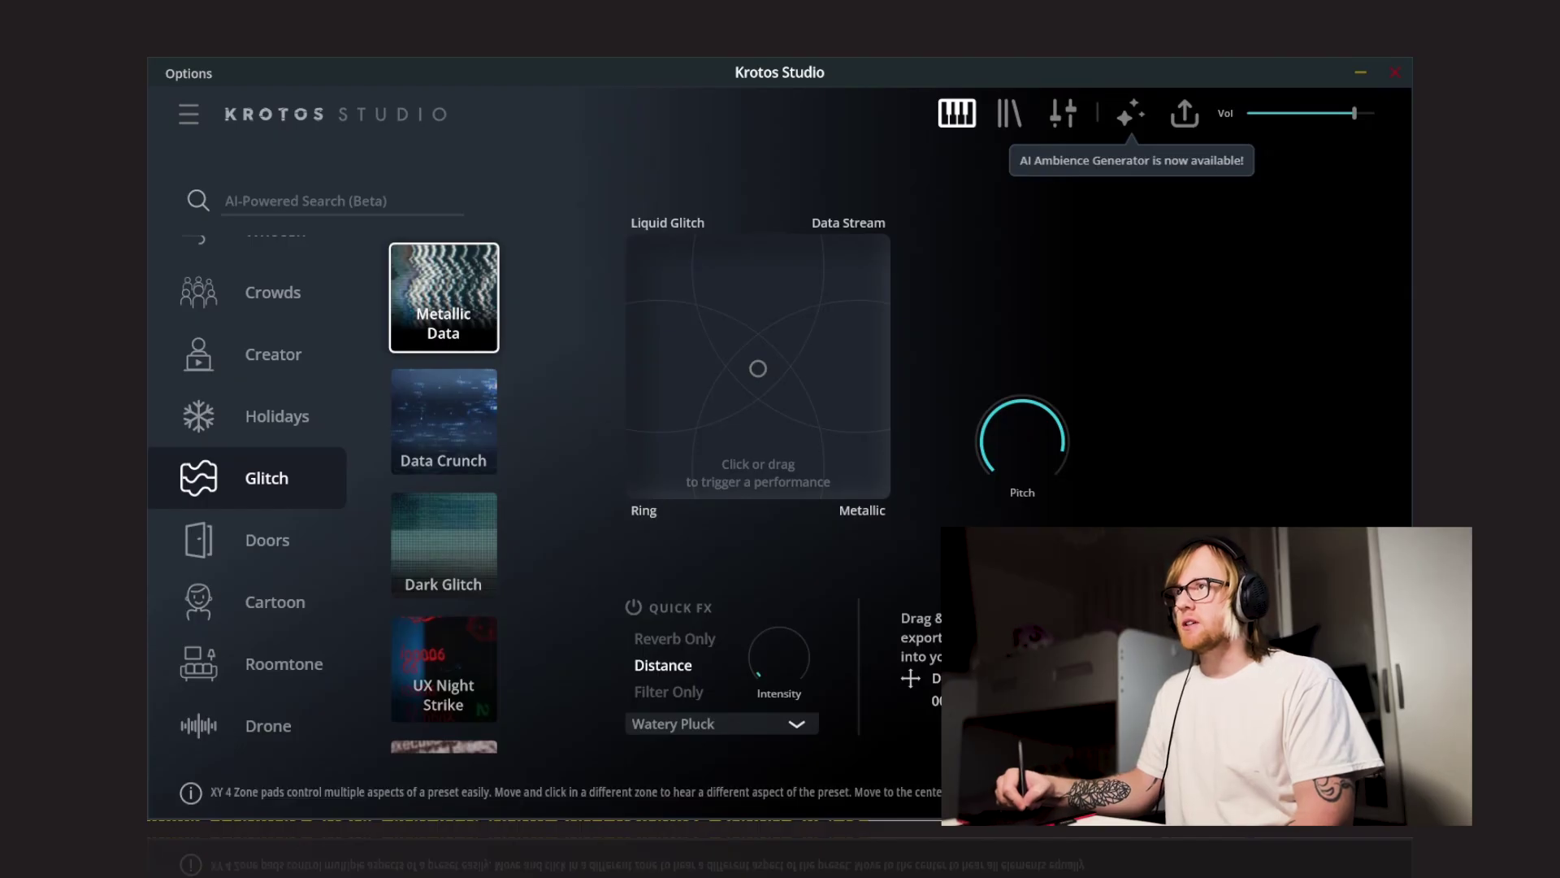
pyautogui.moveTo(757, 368); pyautogui.dragTo(765, 355)
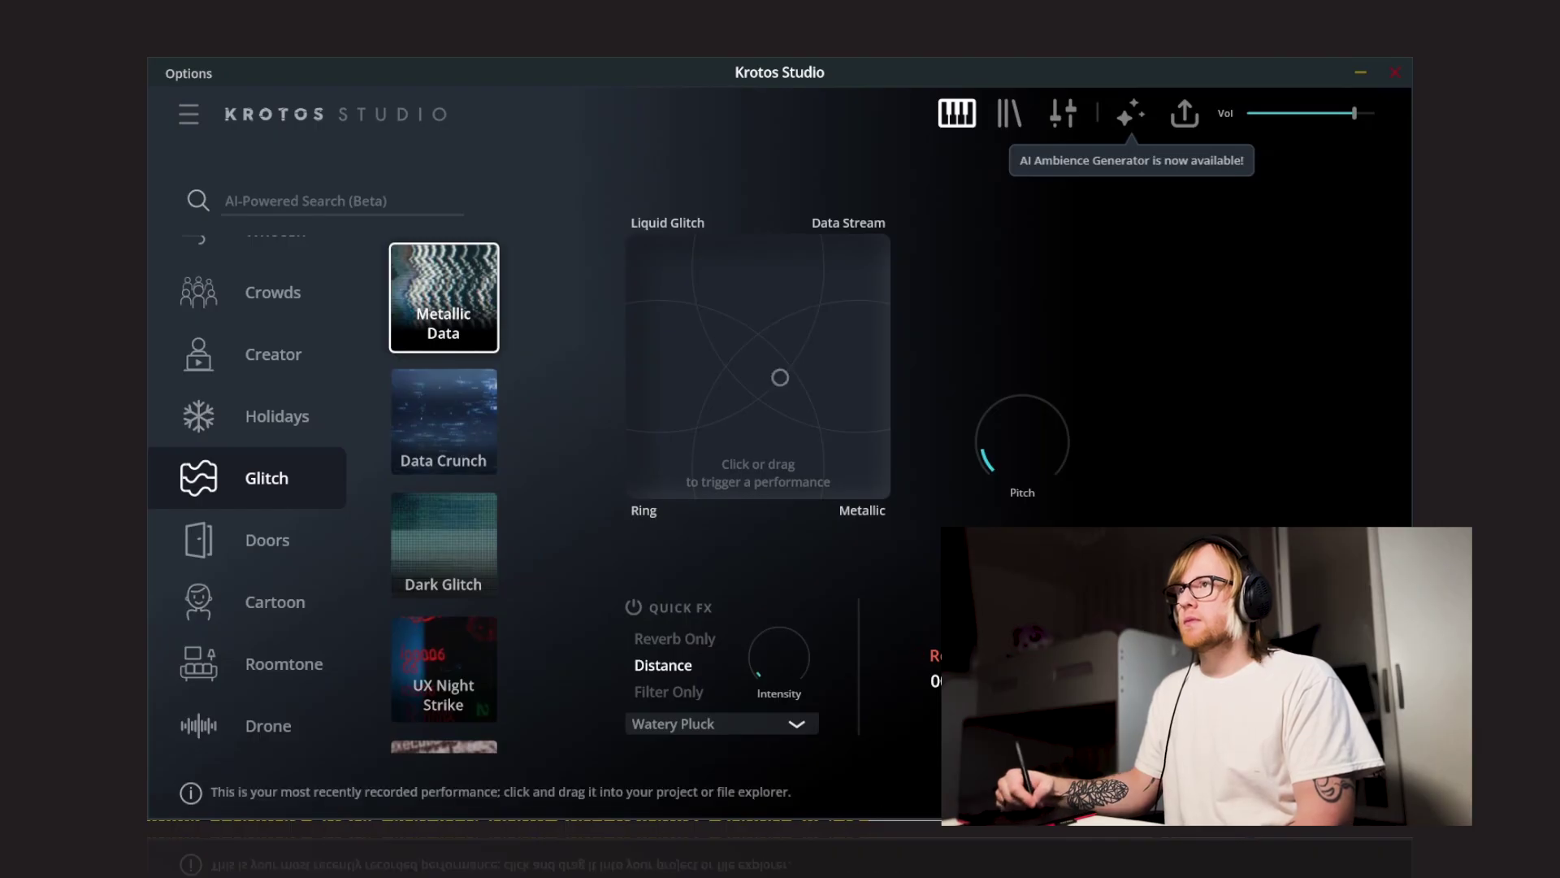
# Load Data Crunch and play its Digital Glitch zone, then the pad centre.
pyautogui.click(444, 421)
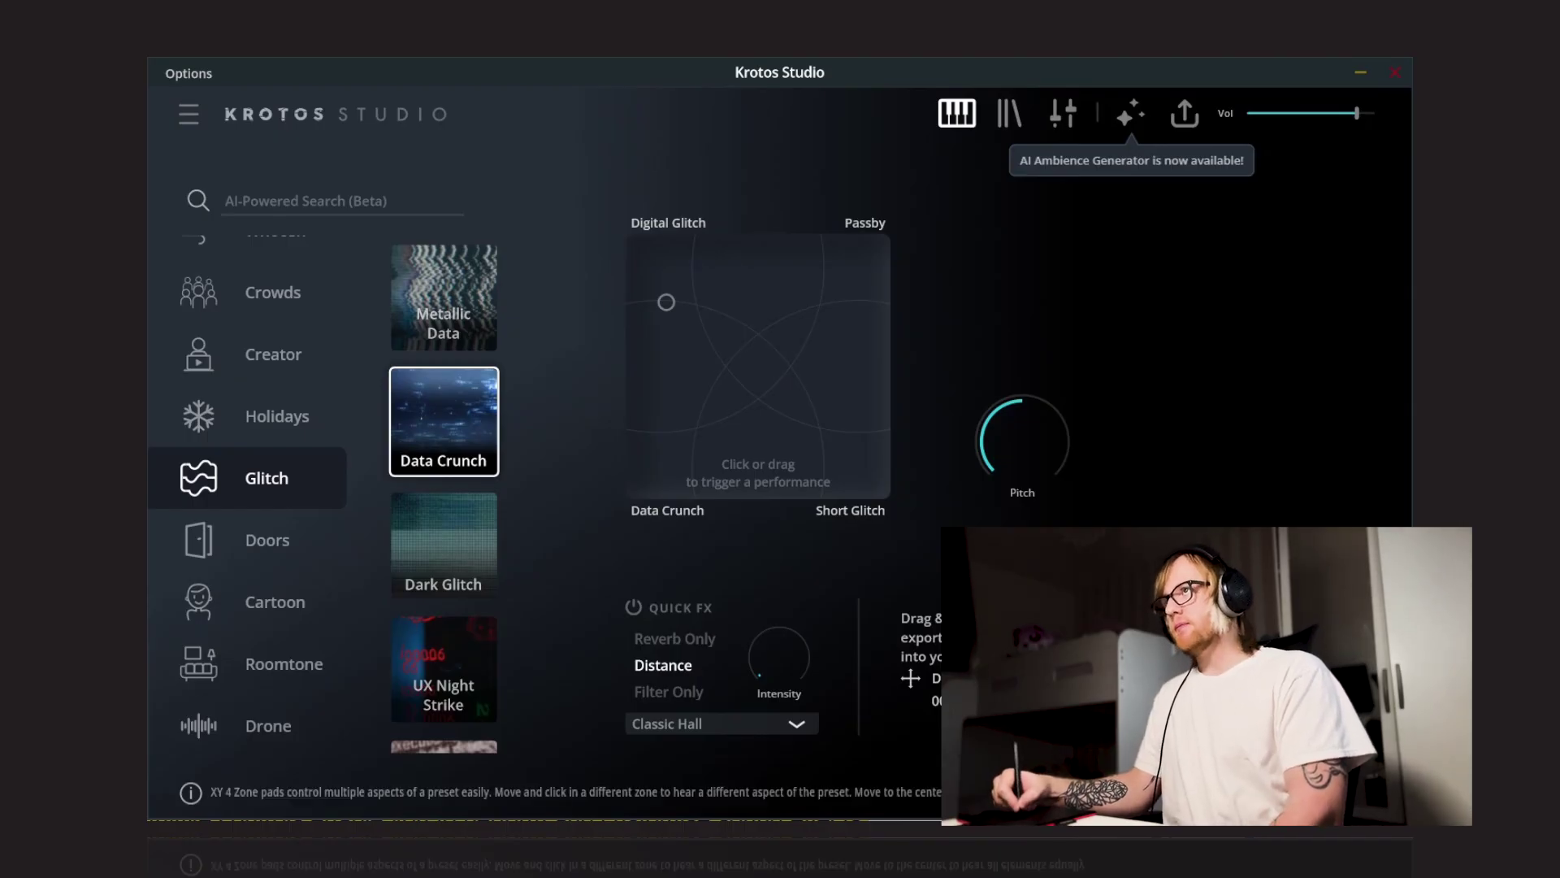
pyautogui.click(648, 249)
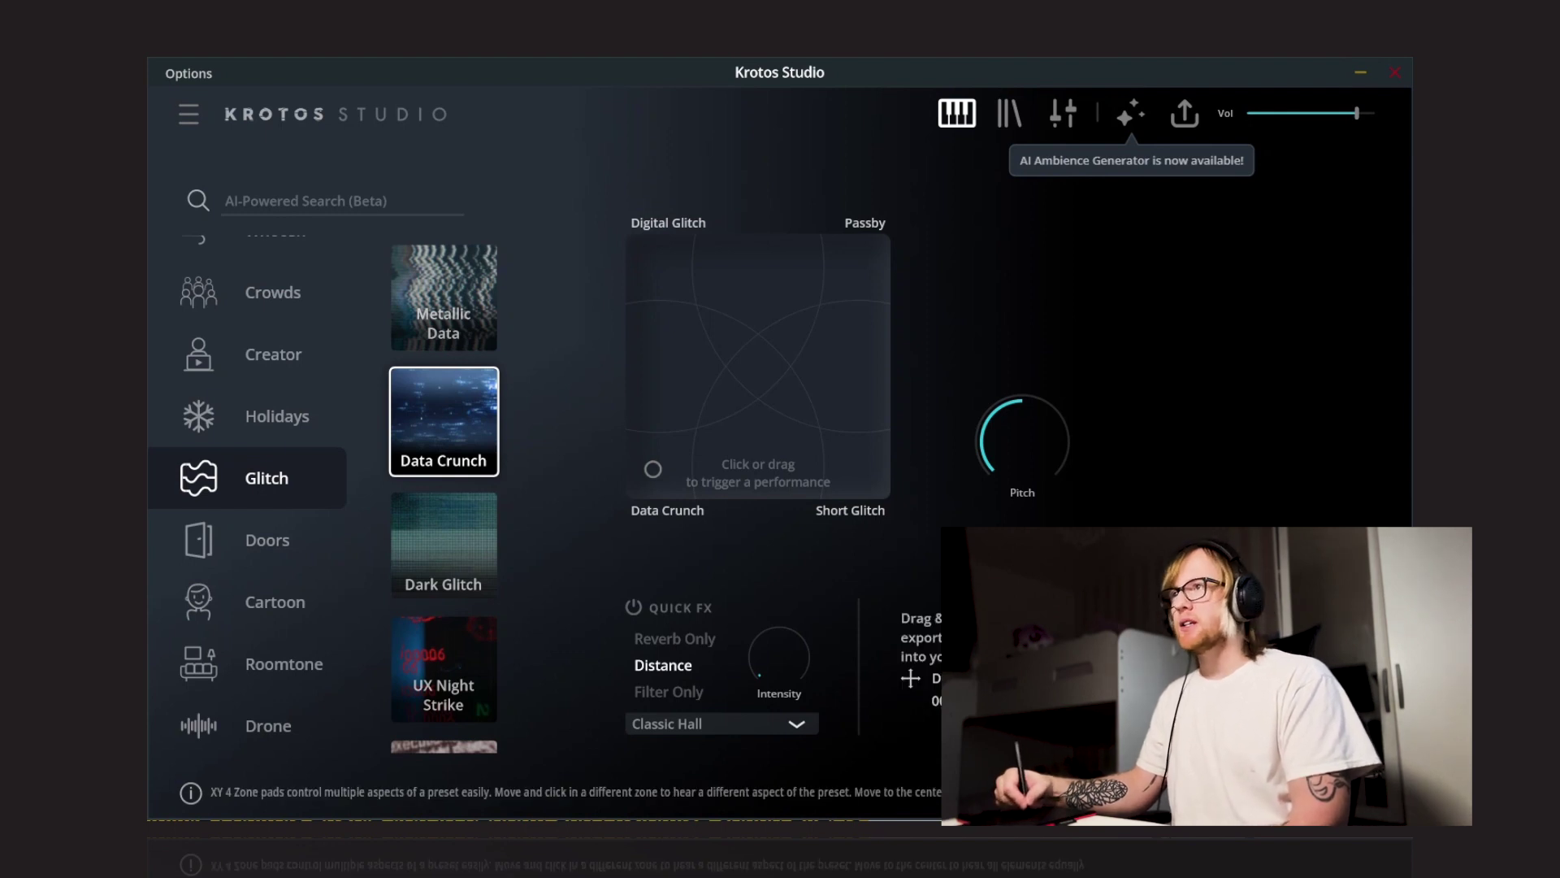
pyautogui.click(756, 364)
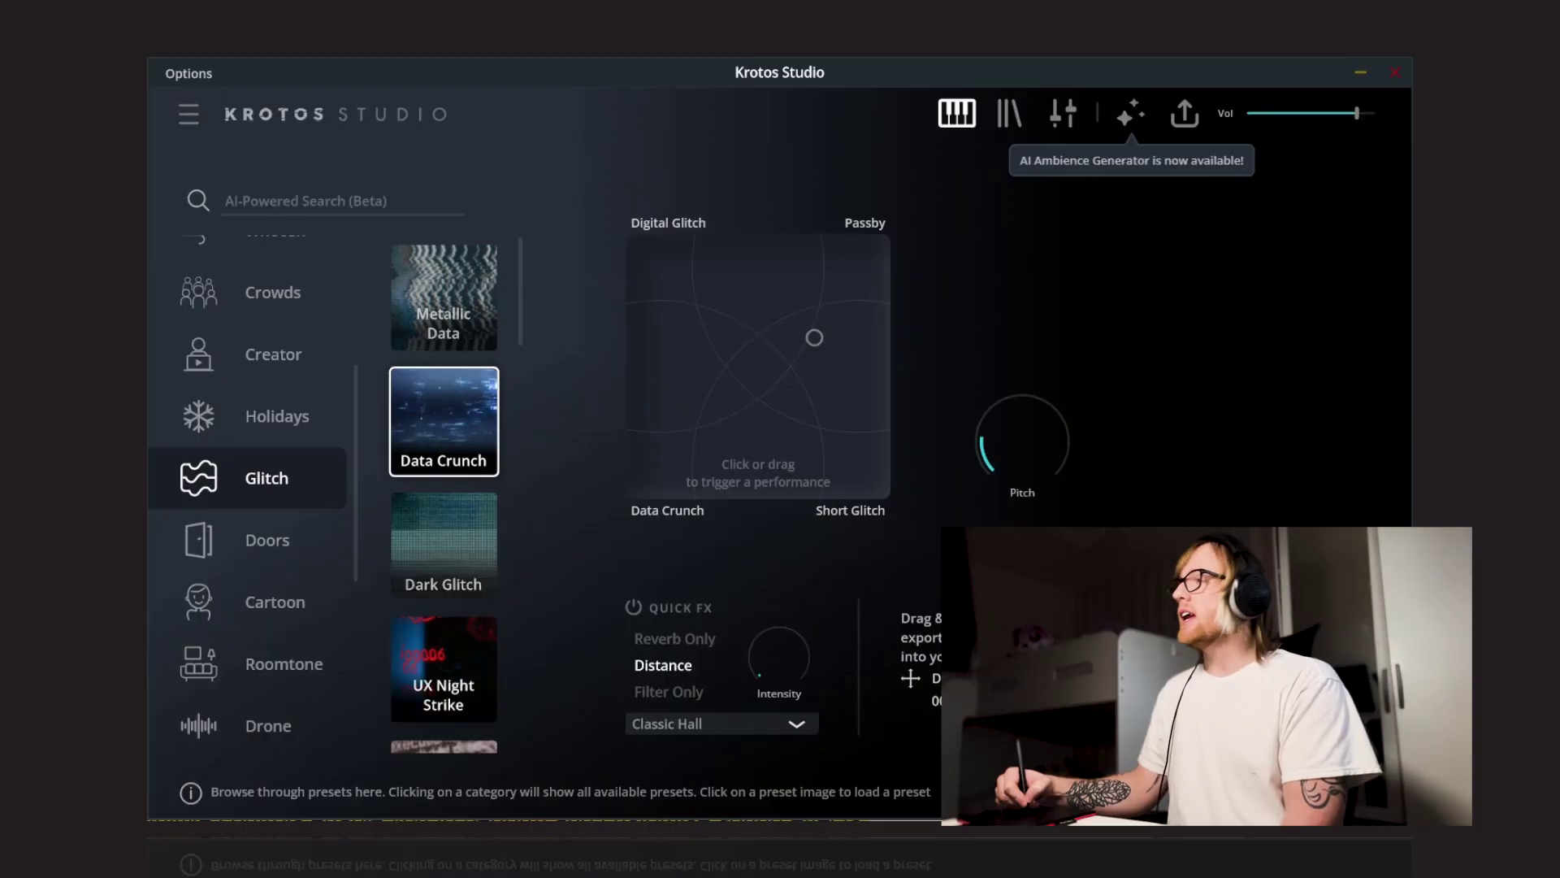
# Load the Dark Glitch preset from the Glitch thumbnails.
pyautogui.click(443, 544)
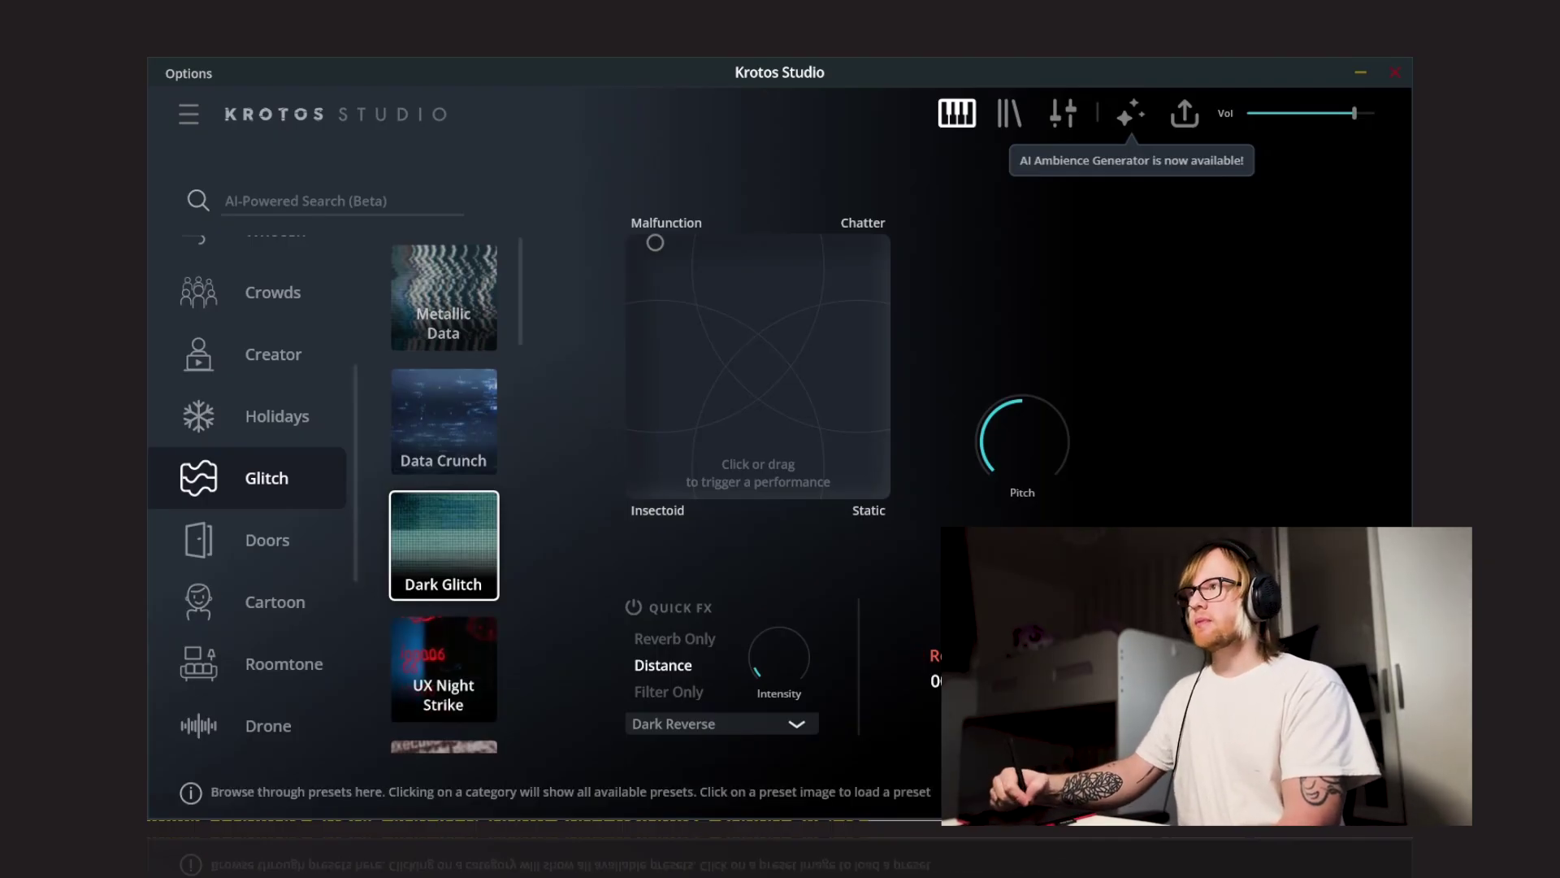
# Load UX Night Strike and sweep from Beep, then from UI Calculate toward Crackle.
pyautogui.click(443, 668)
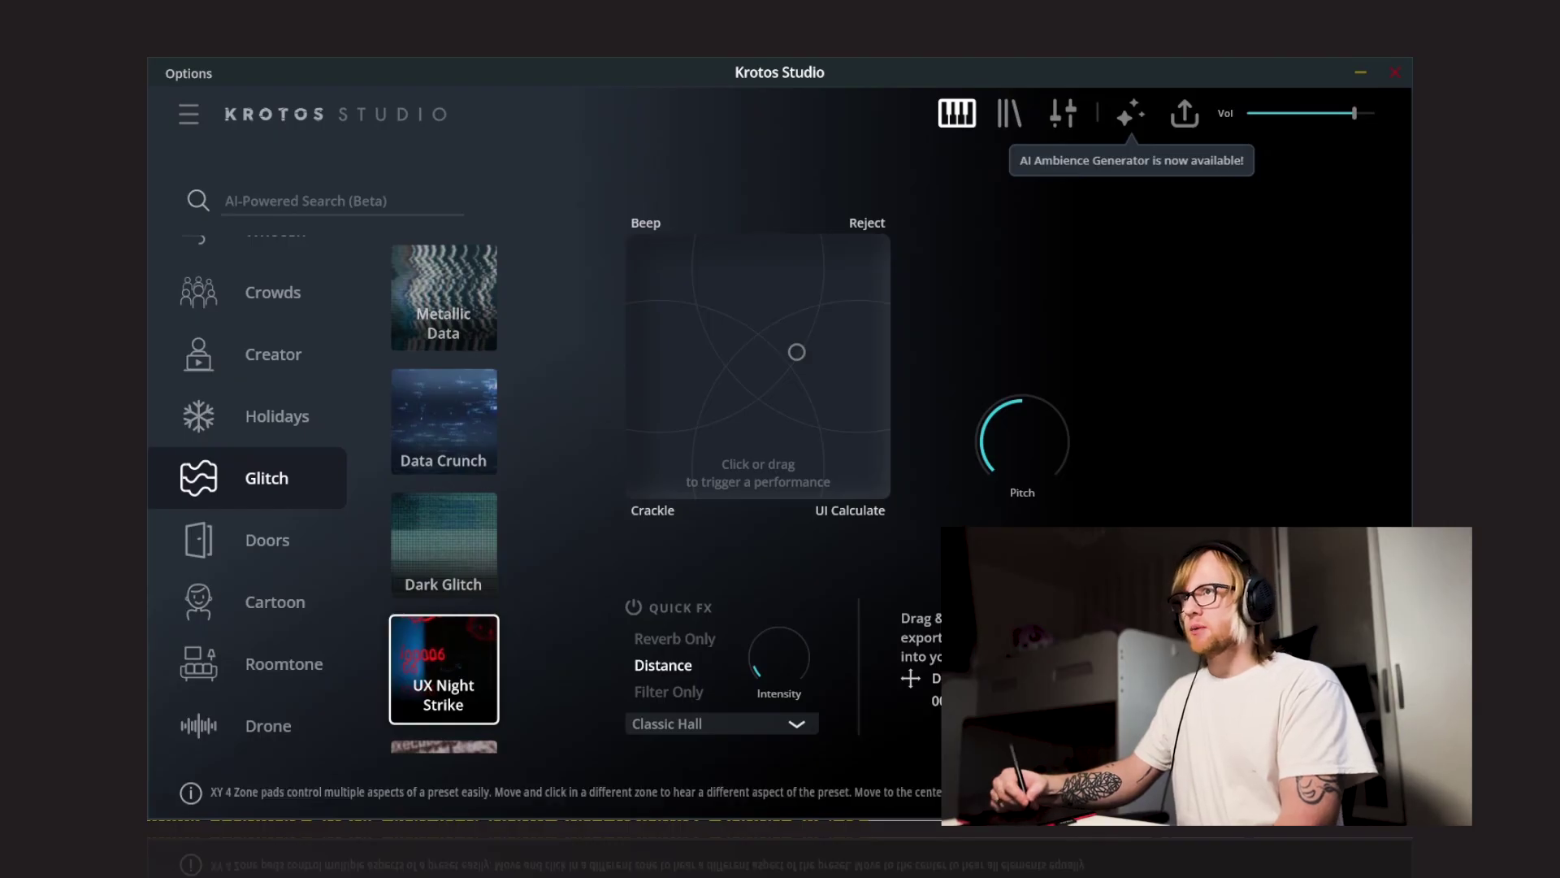
pyautogui.moveTo(634, 254)
pyautogui.mouseDown()
pyautogui.moveTo(673, 242)
pyautogui.moveTo(651, 276)
pyautogui.mouseUp()
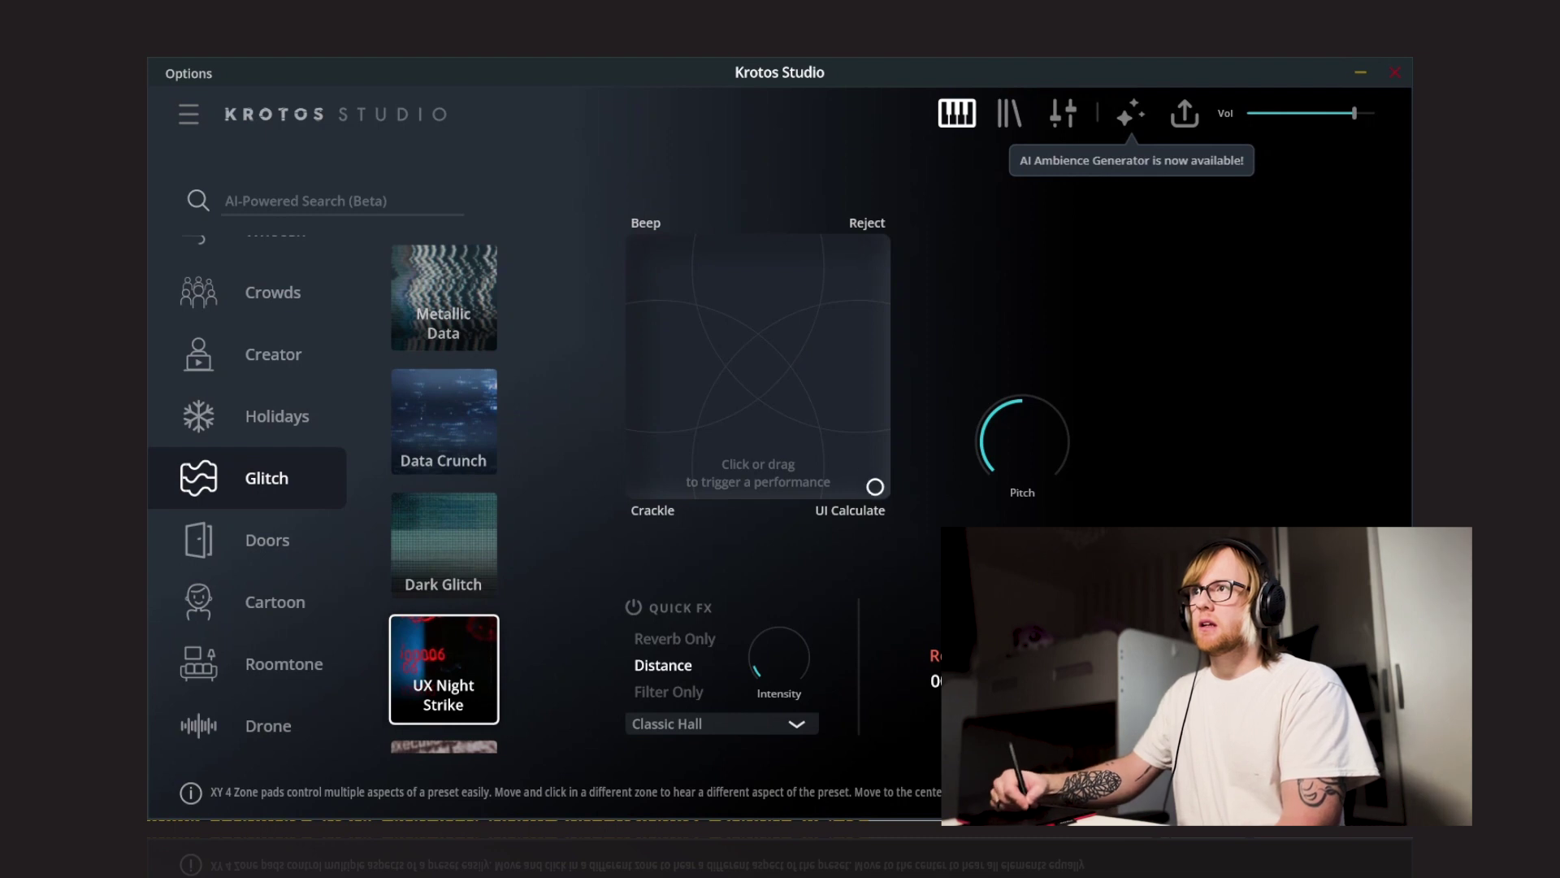
pyautogui.moveTo(875, 486); pyautogui.dragTo(664, 482)
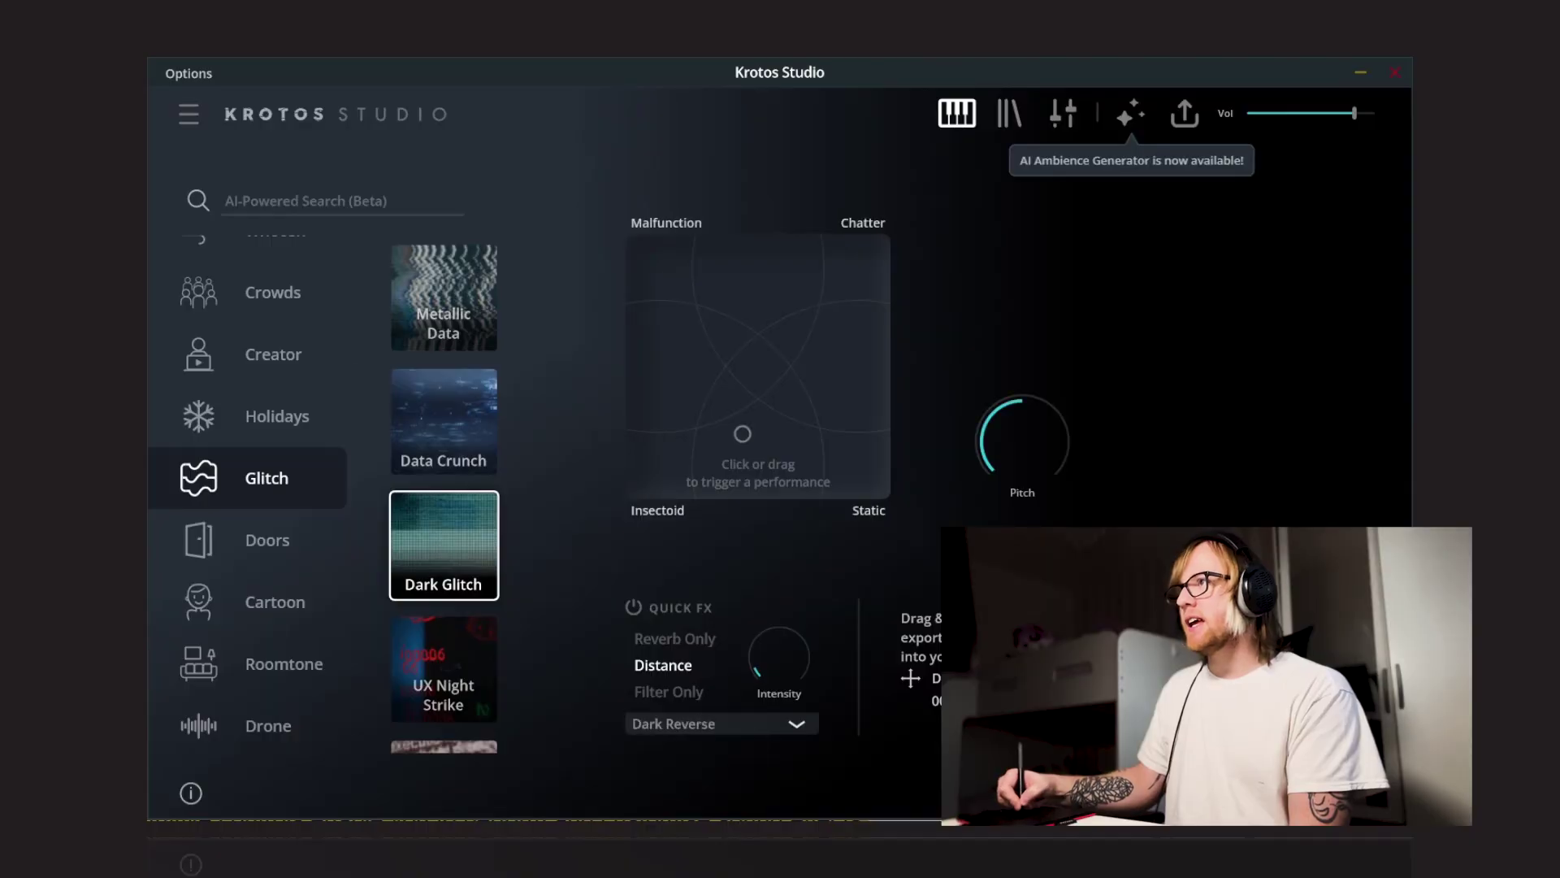
# Scroll down the Glitch preset list and load the Broken UI preset.
pyautogui.click(444, 297)
pyautogui.scroll(-3, 444, 487)
pyautogui.click(444, 329)
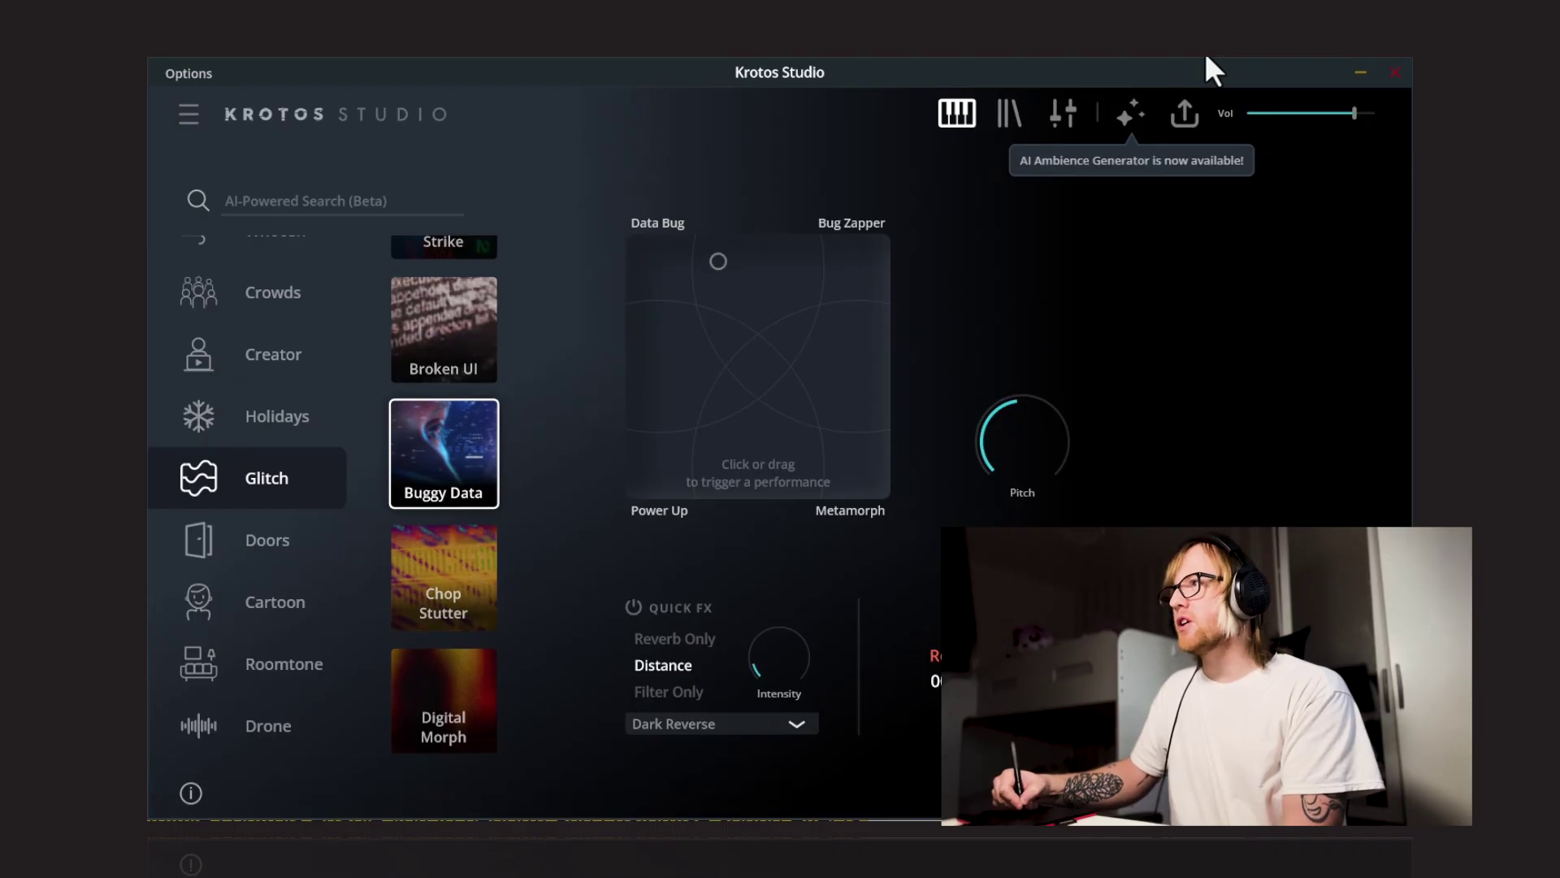
# Scroll further down the Glitch preset list past Buggy Data.
pyautogui.scroll(-3, 443, 487)
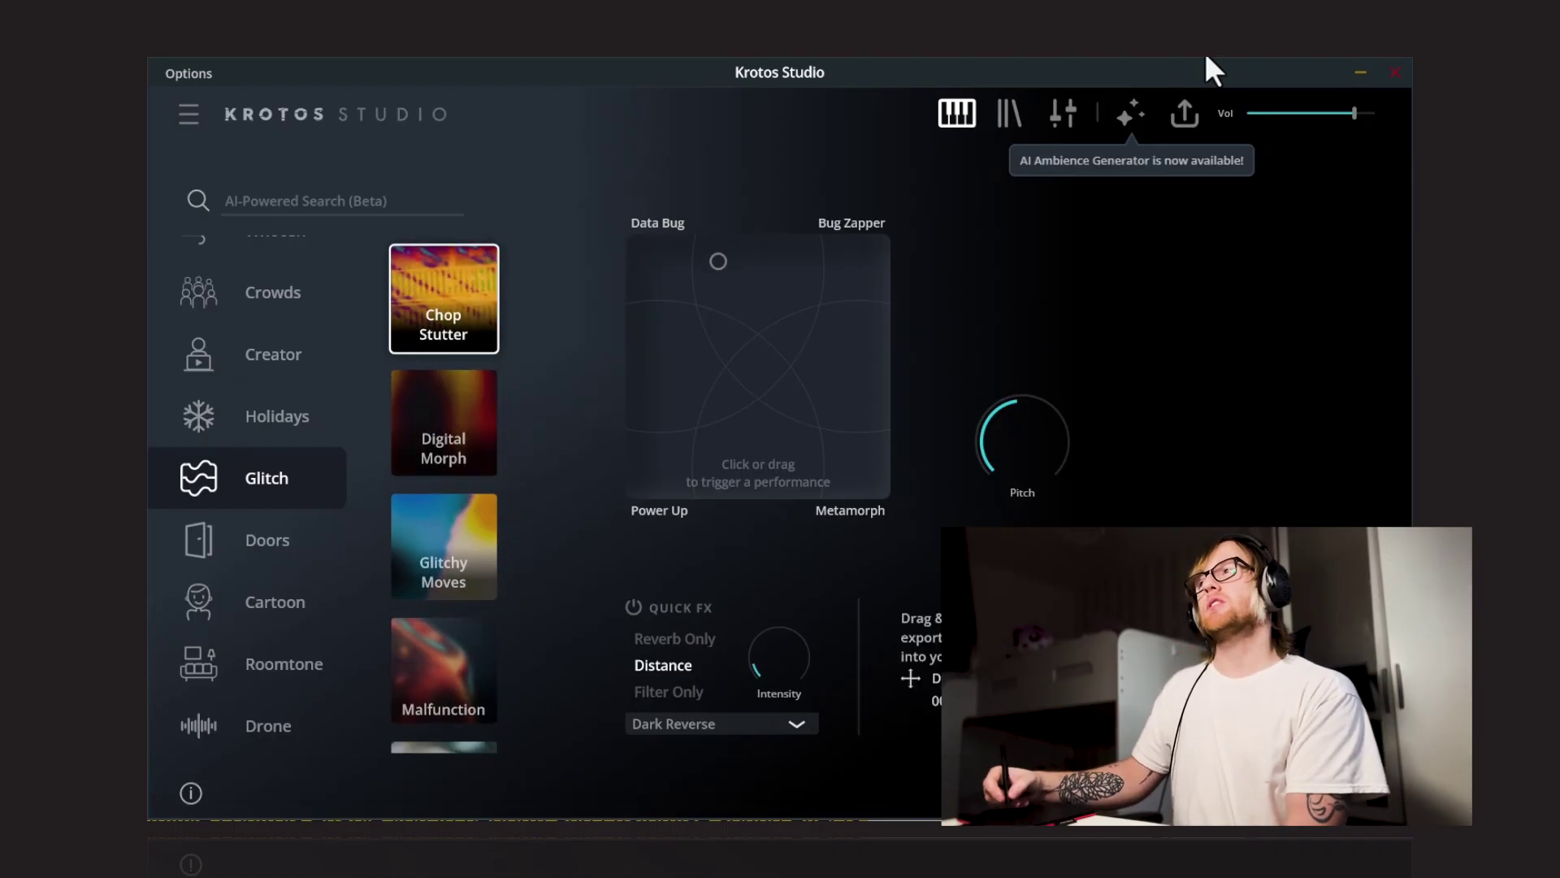
# Load Chop Stutter and play its Click Release Glitch, Long Tones and Rhythmic zones with A, S, D.
pyautogui.click(444, 301)
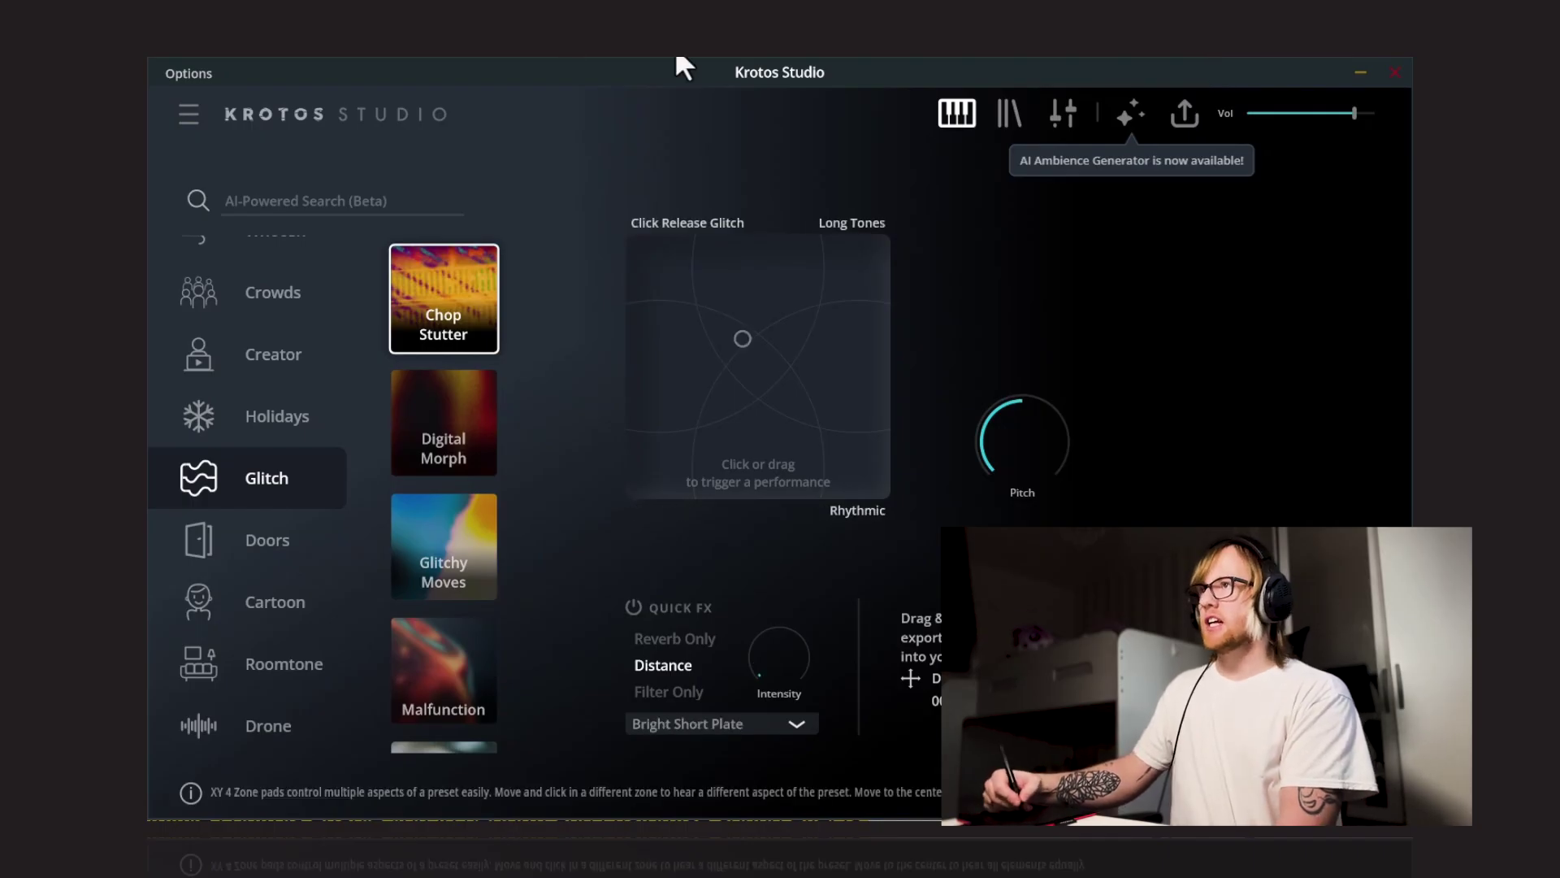
pyautogui.press('a')
pyautogui.press('s')
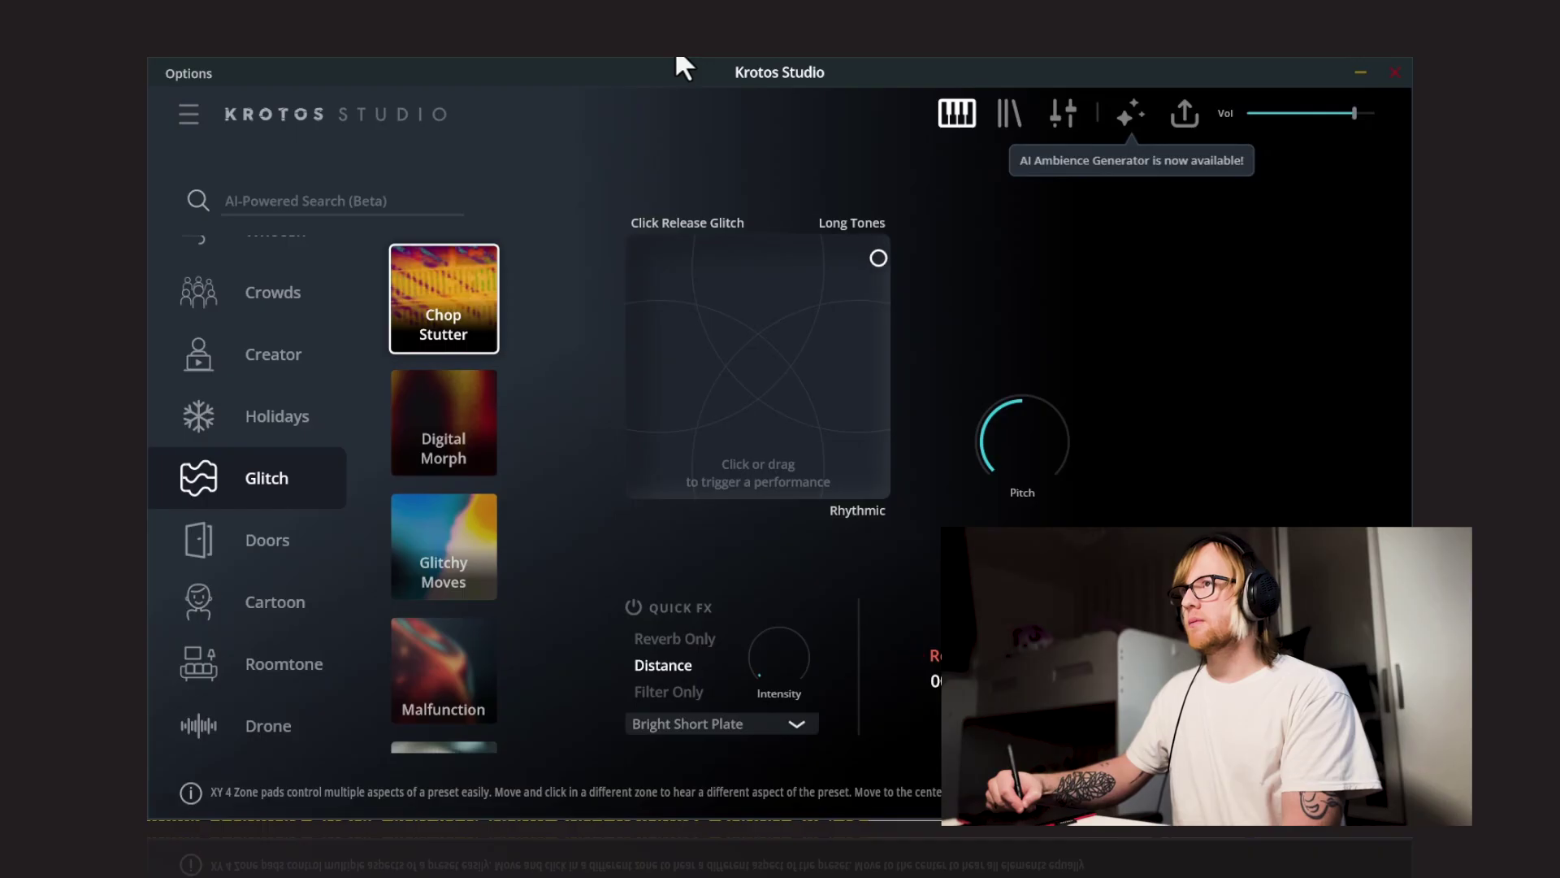
pyautogui.press('d')
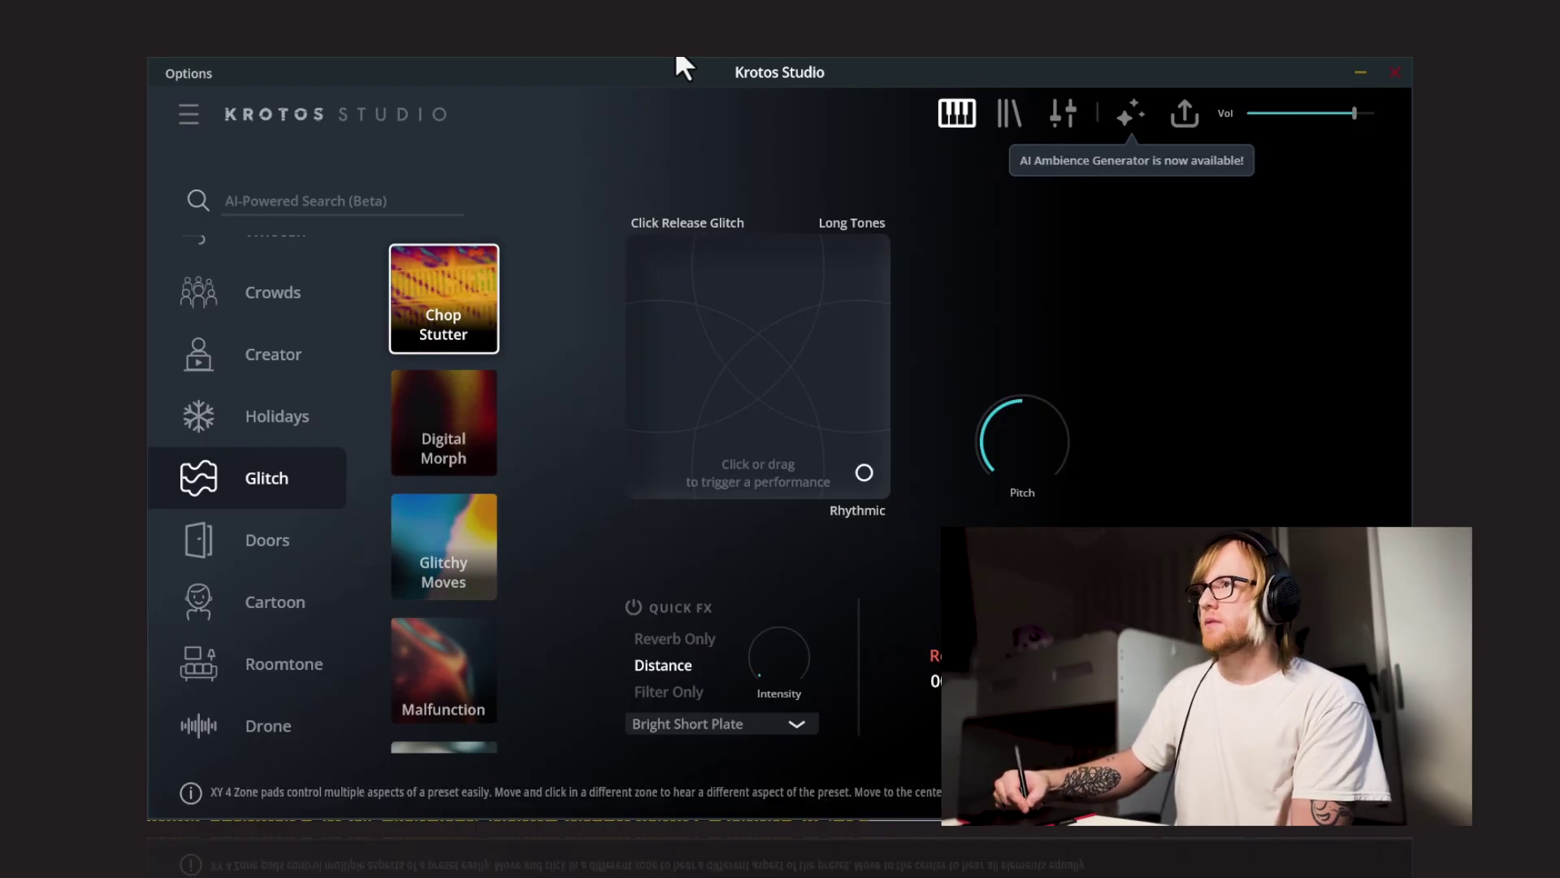
# Step down from Chop Stutter to the Digital Morph preset.
pyautogui.press('Down')
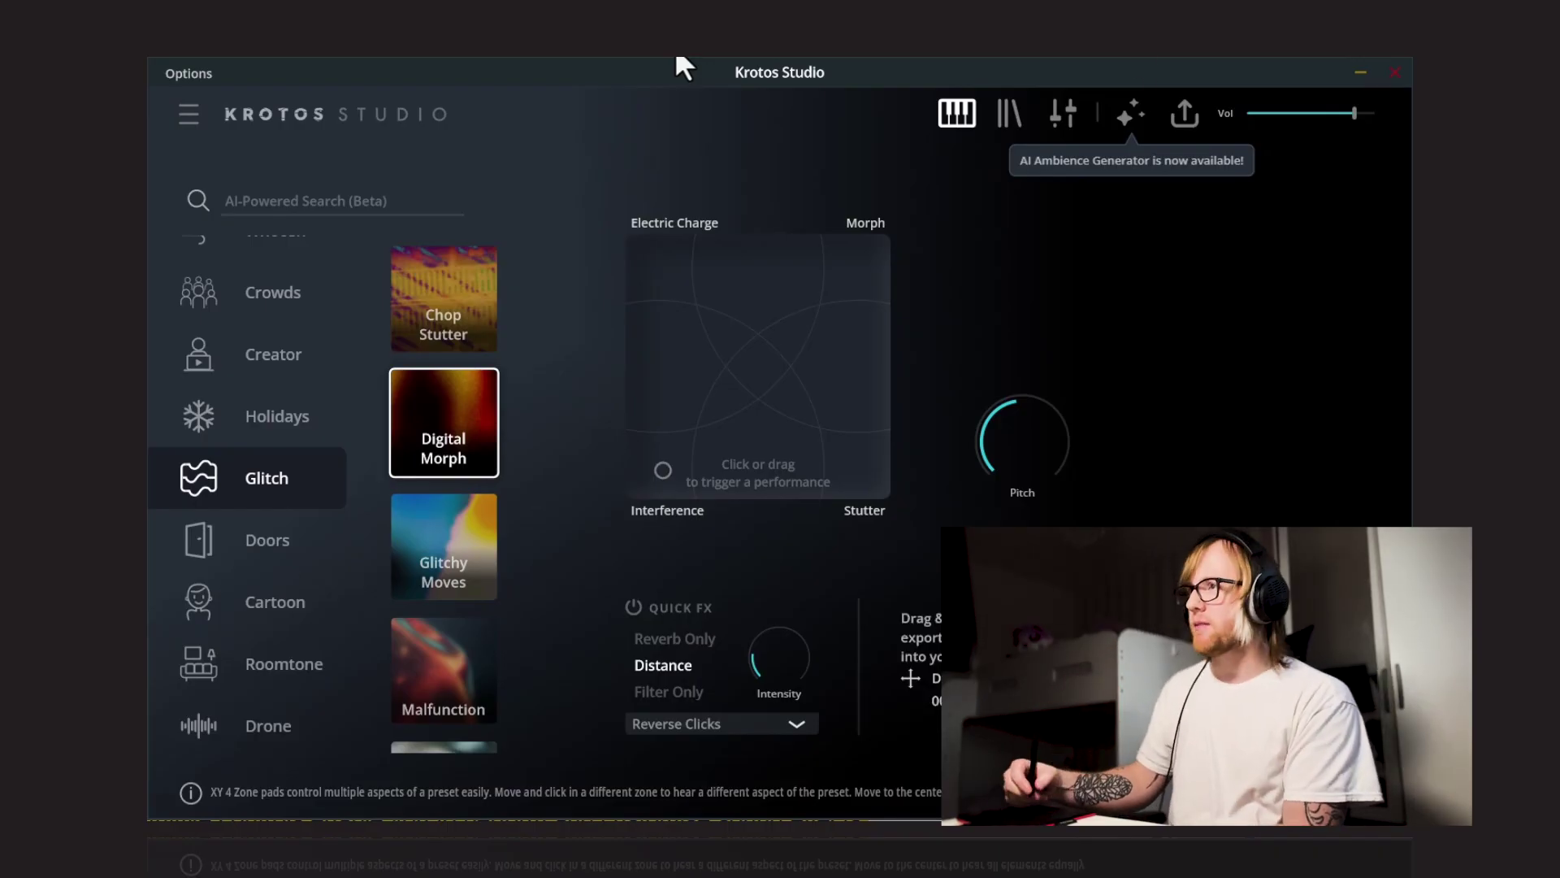
# Step down to the next preset, Glitchy Moves.
pyautogui.press('Down')
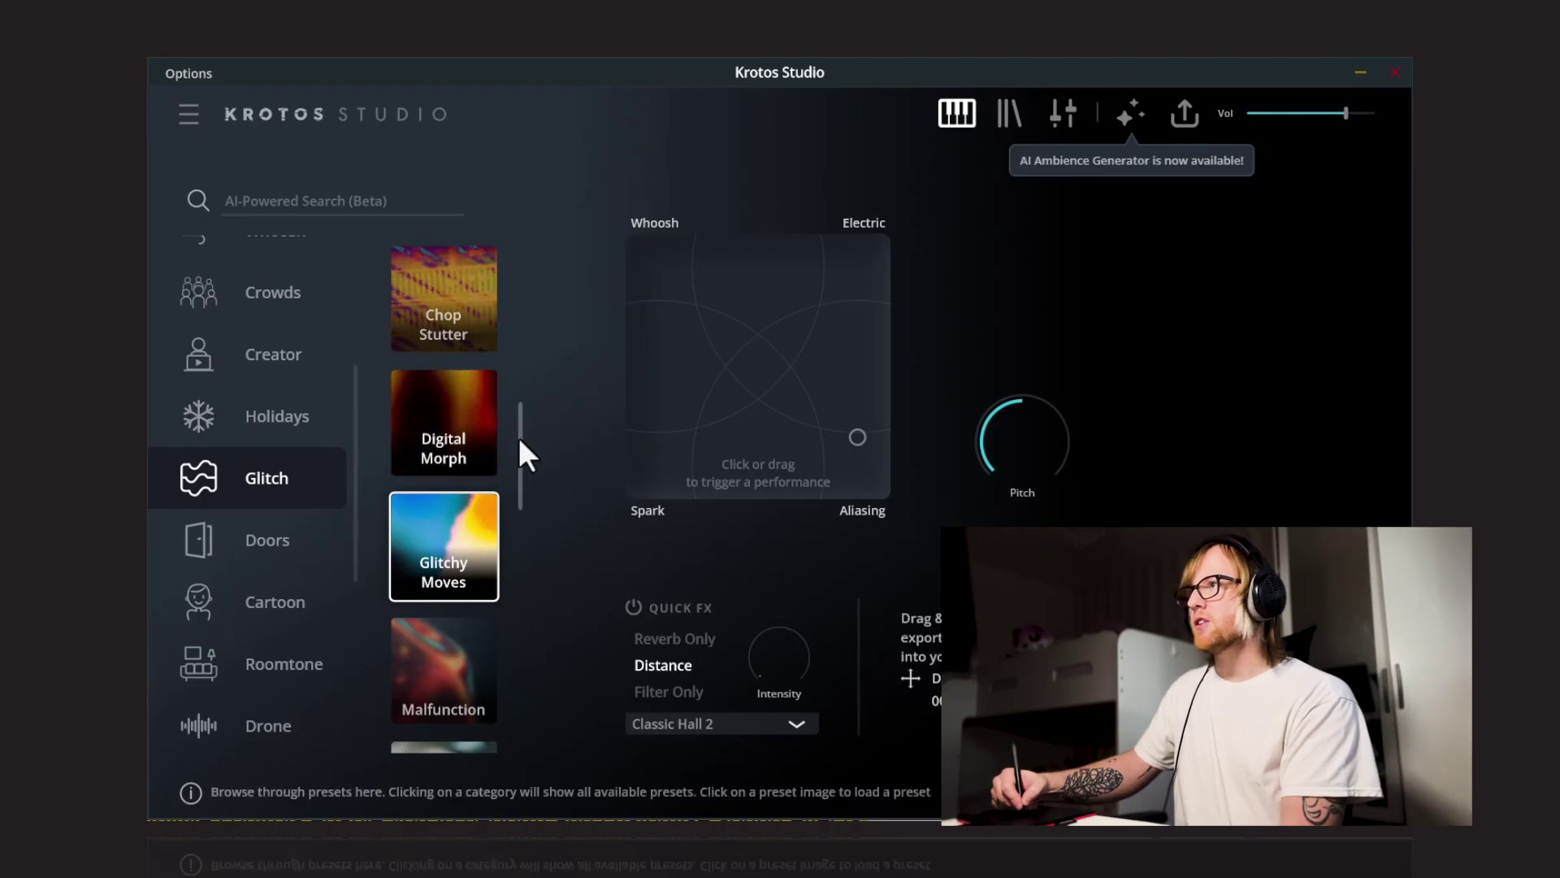
# Step down the Glitch preset list to load Malfunction.
pyautogui.press('Down')
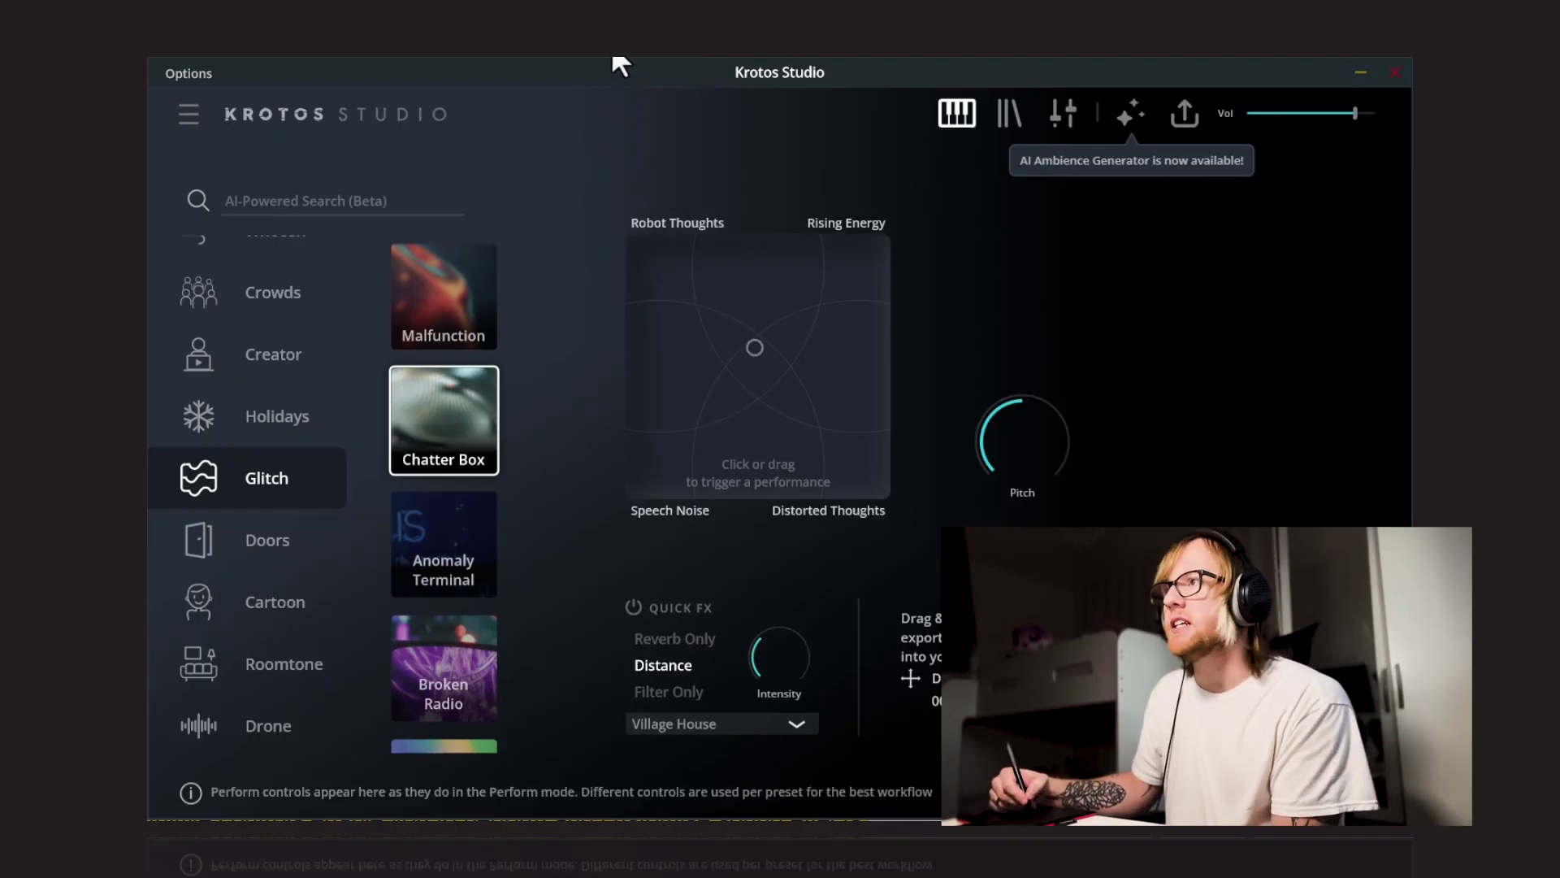
# Play Chatter Box's Robot Thoughts zone with the A key.
pyautogui.press('a')
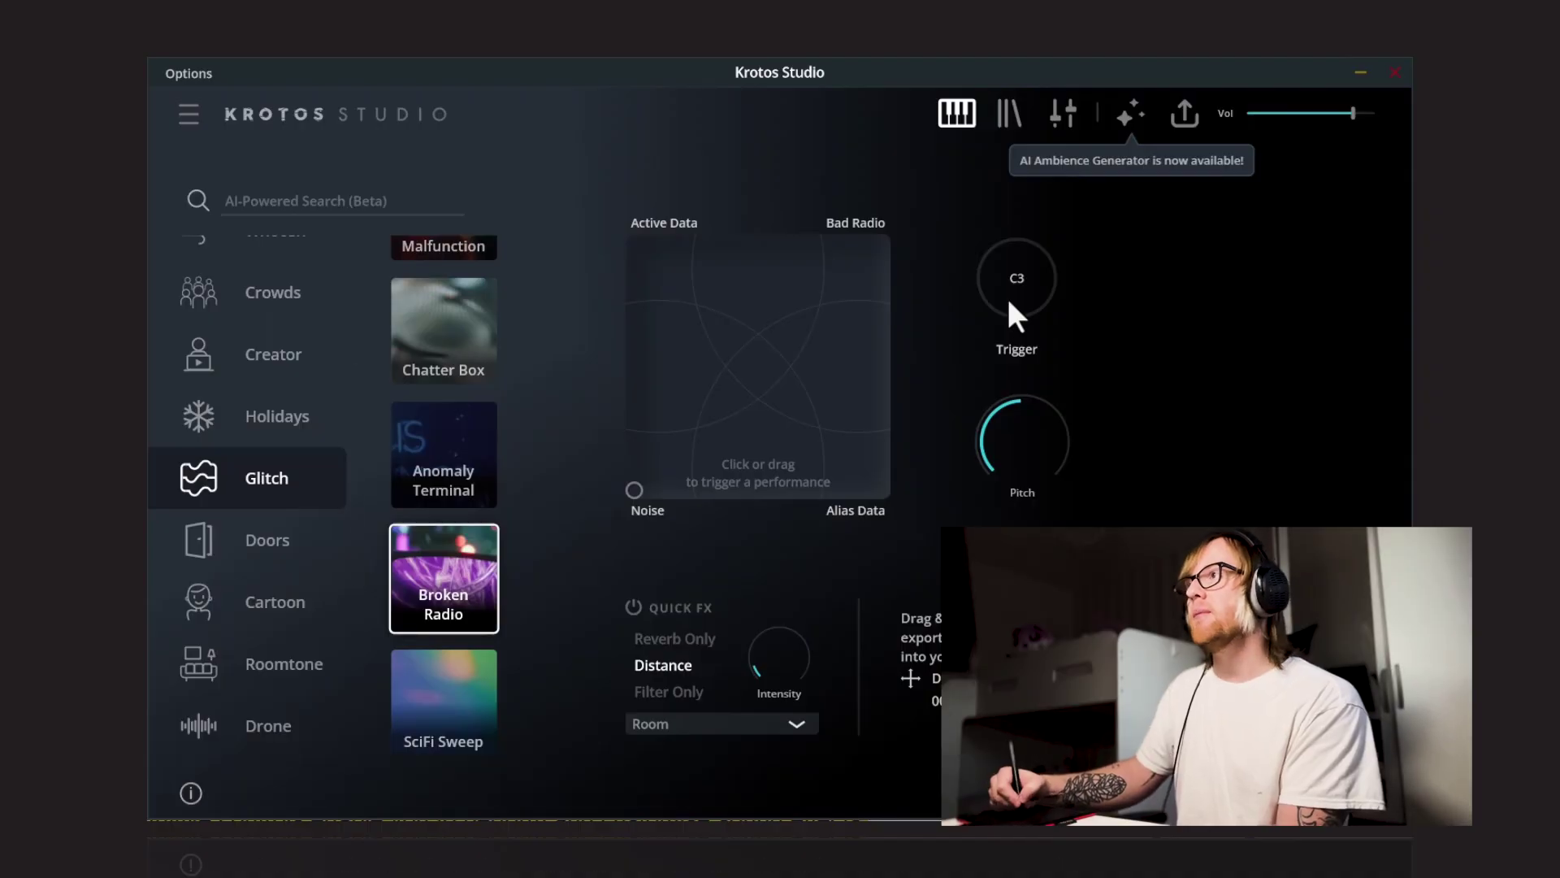
# Play the Broken Radio sound from its C3 trigger pad.
pyautogui.click(1009, 302)
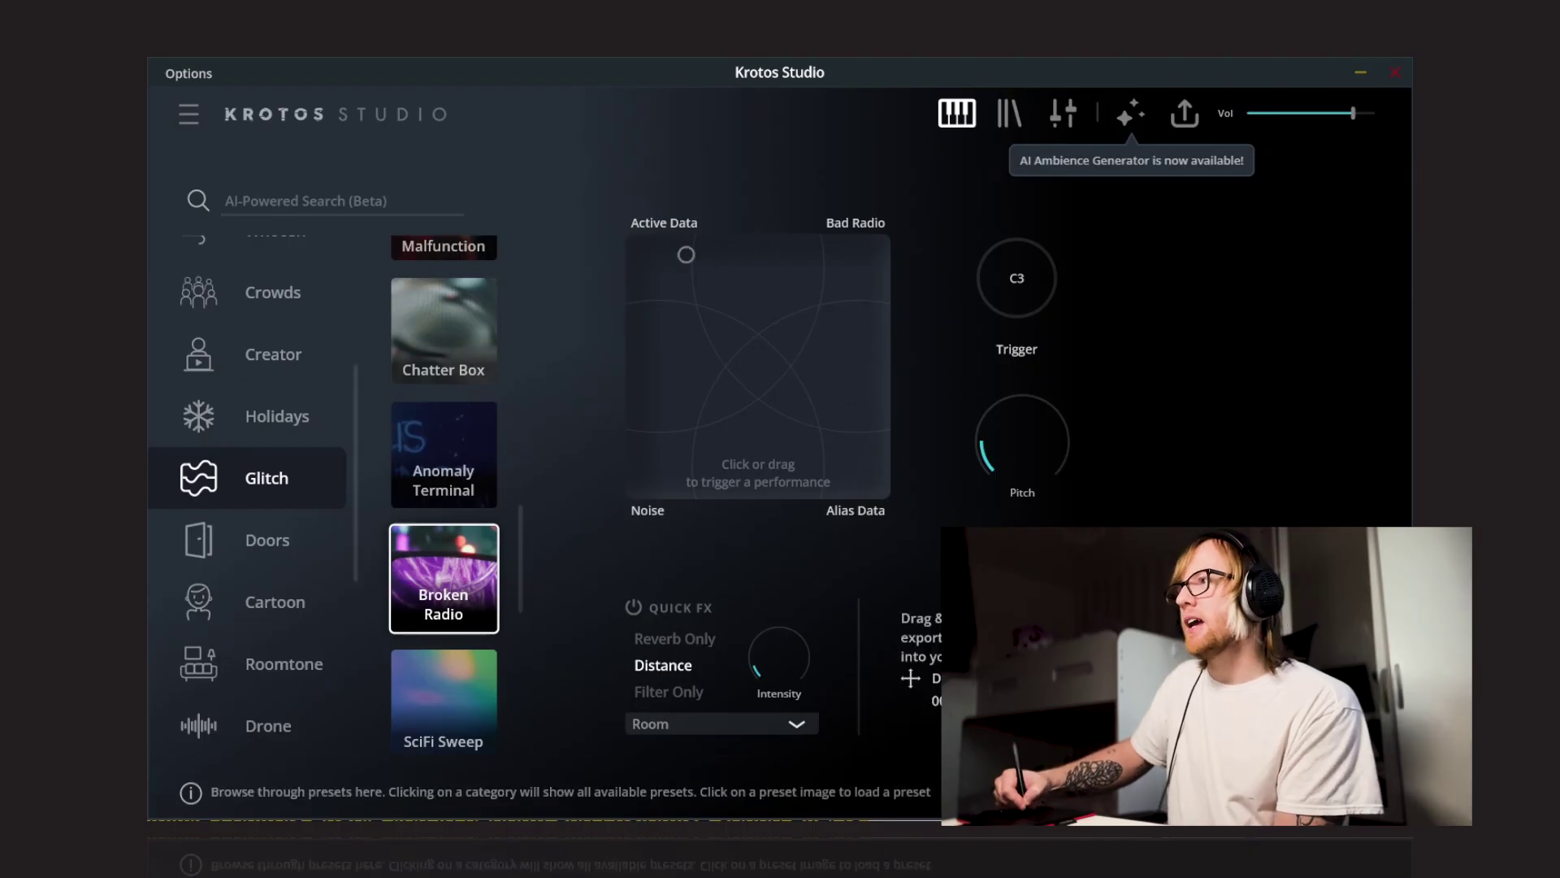
# Load SciFi Sweep and sweep its XY pad from lower-left up to Data Blip and back.
pyautogui.scroll(-3, 444, 488)
pyautogui.click(443, 467)
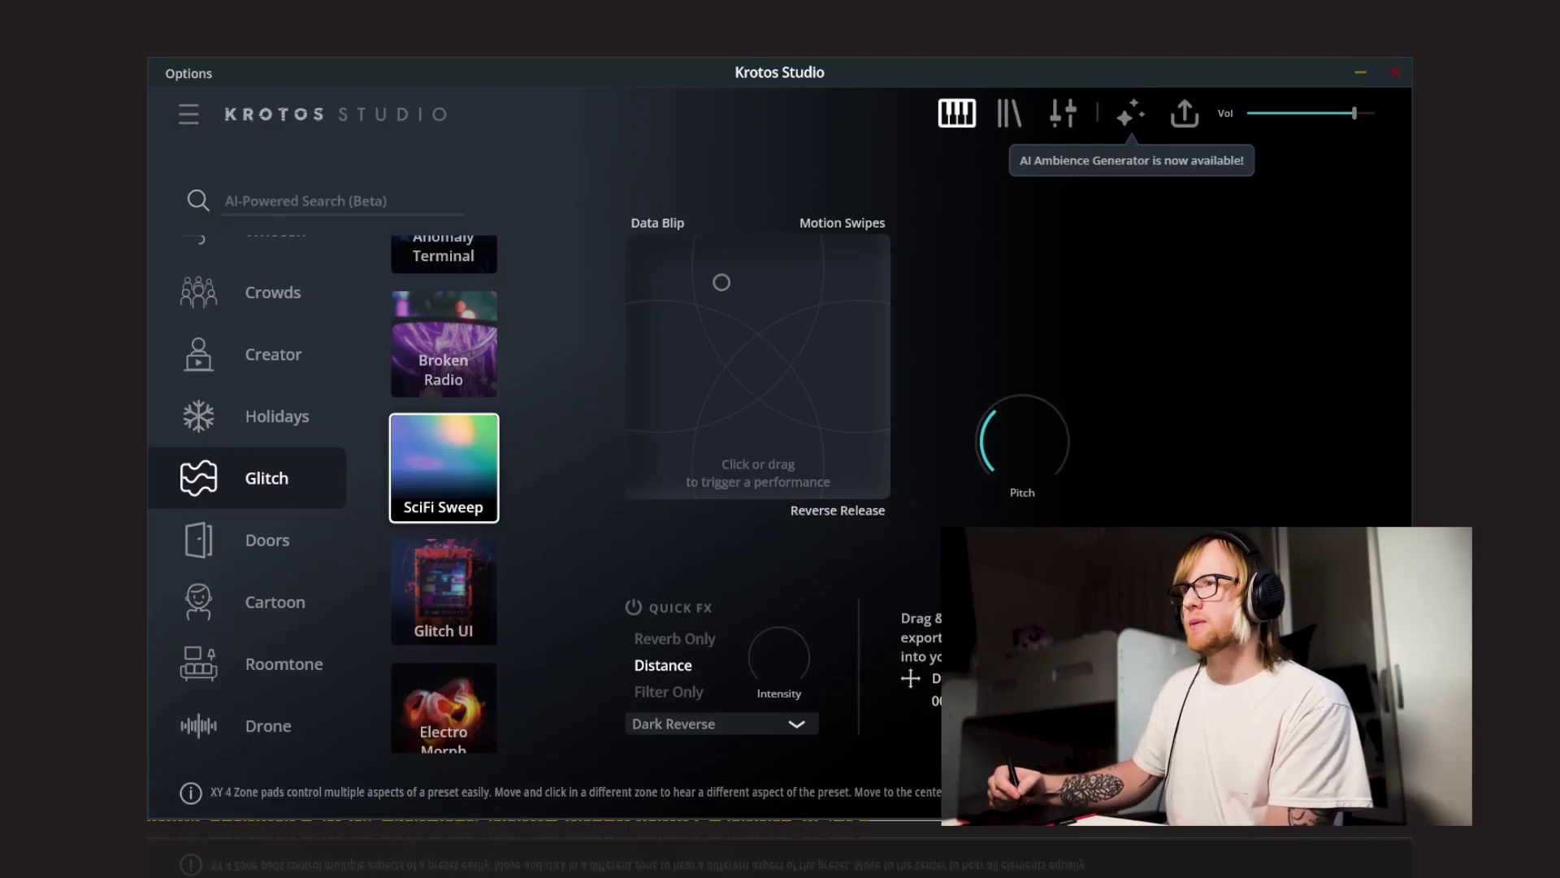
pyautogui.click(633, 456)
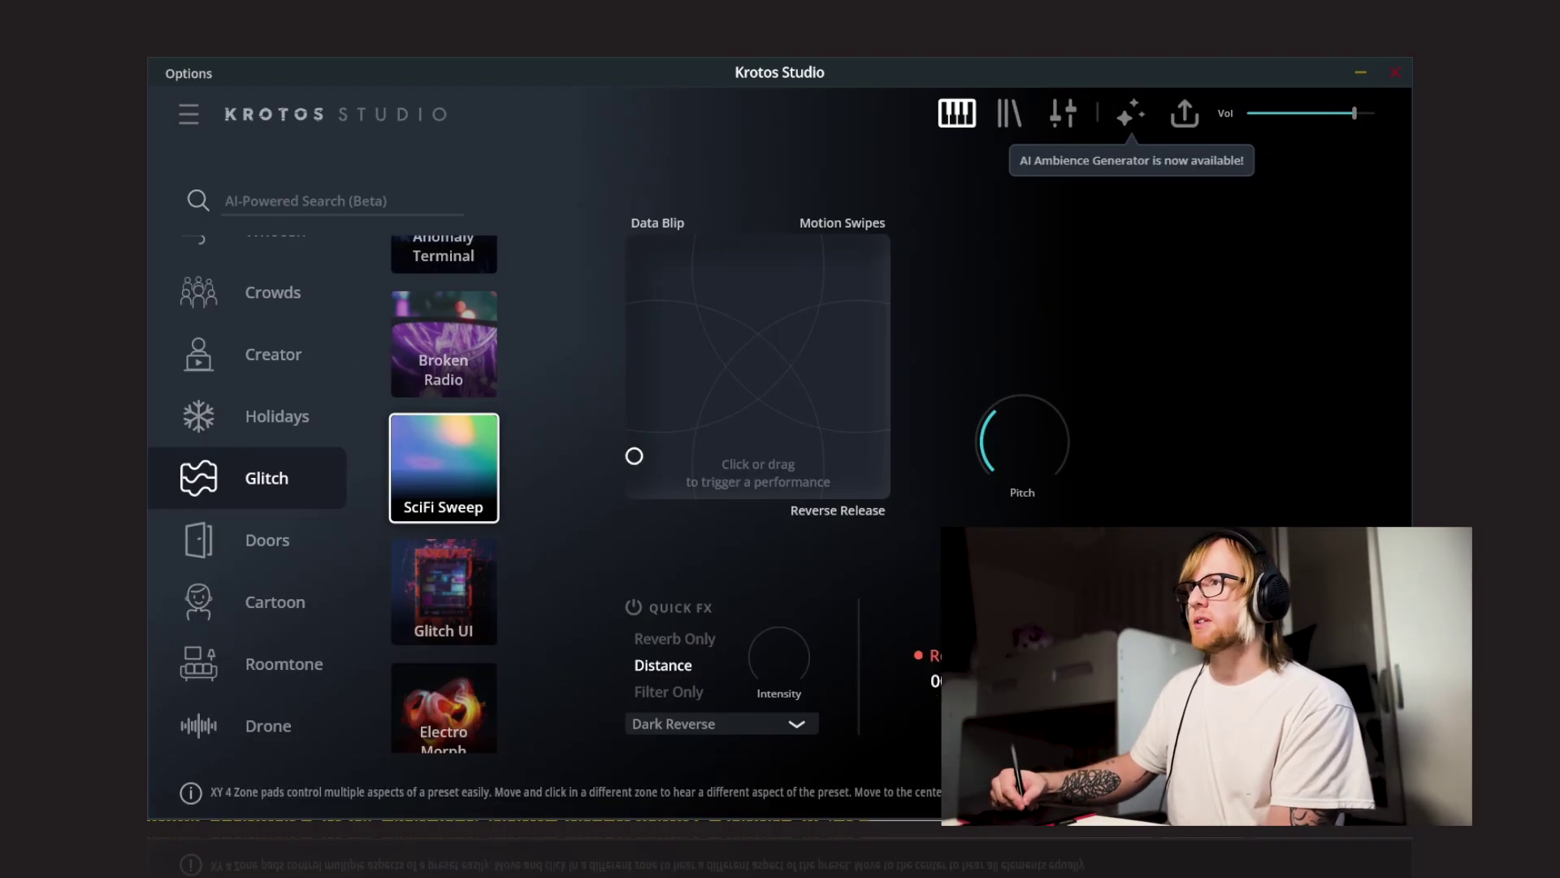
pyautogui.moveTo(634, 490); pyautogui.dragTo(881, 276)
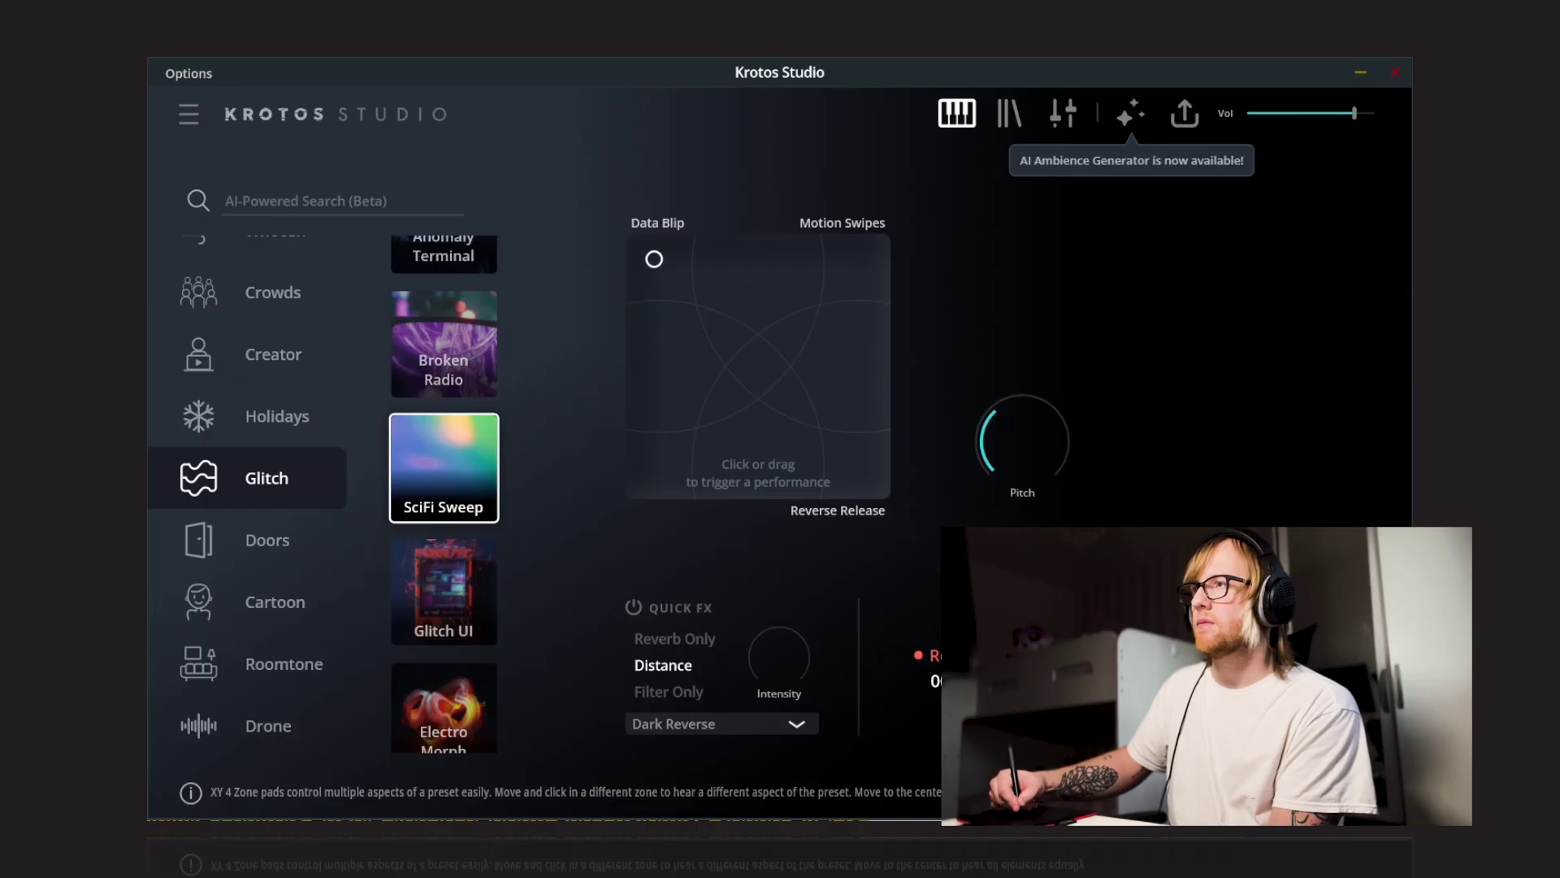
pyautogui.moveTo(650, 256); pyautogui.dragTo(631, 450)
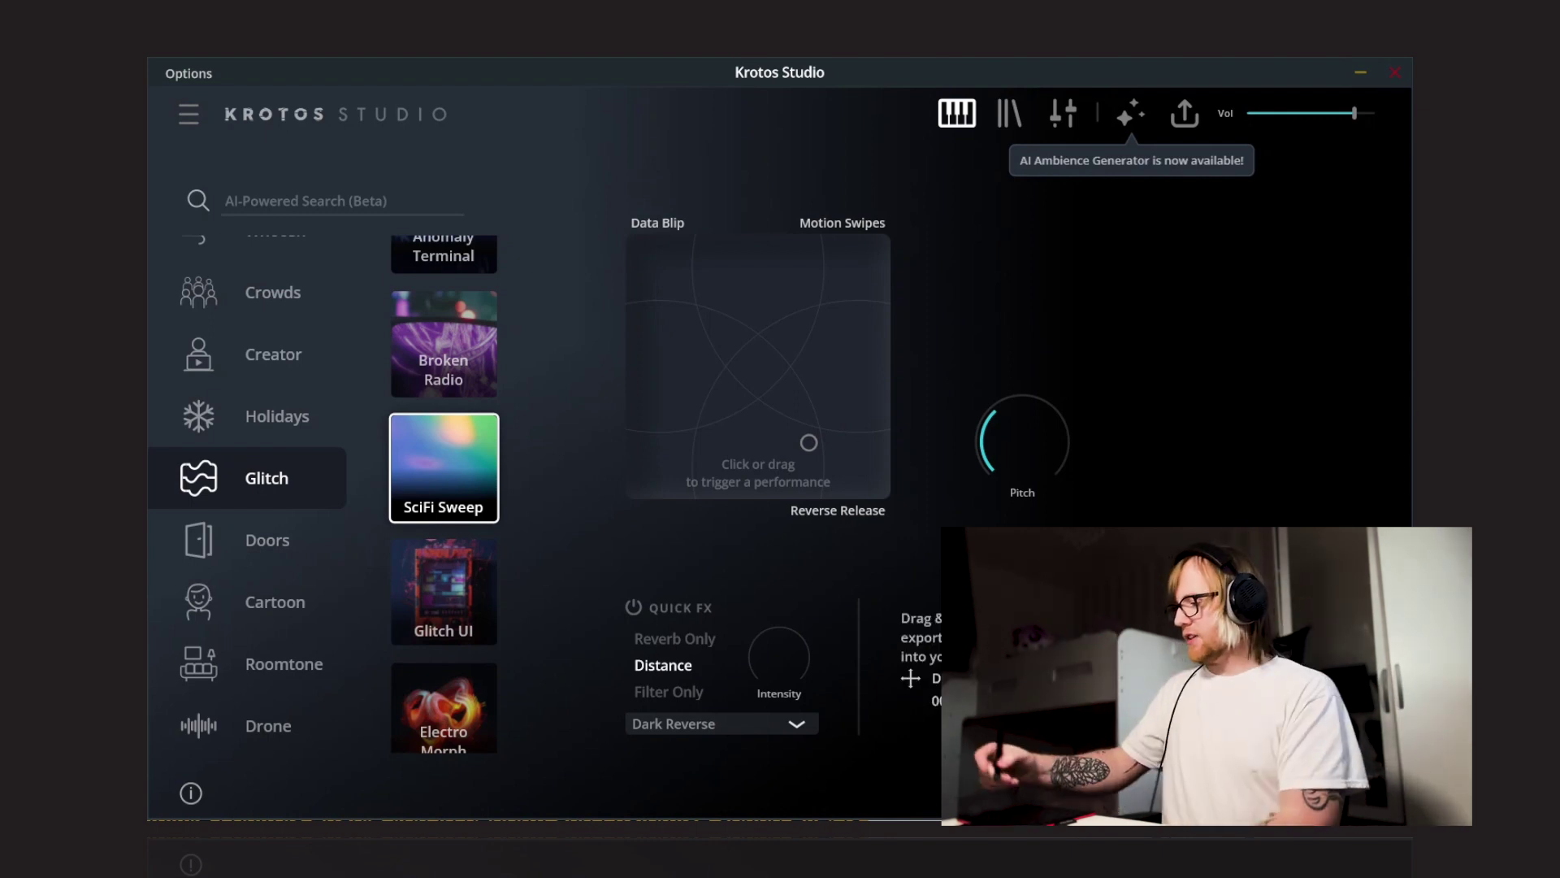
pyautogui.moveTo(1022, 442)
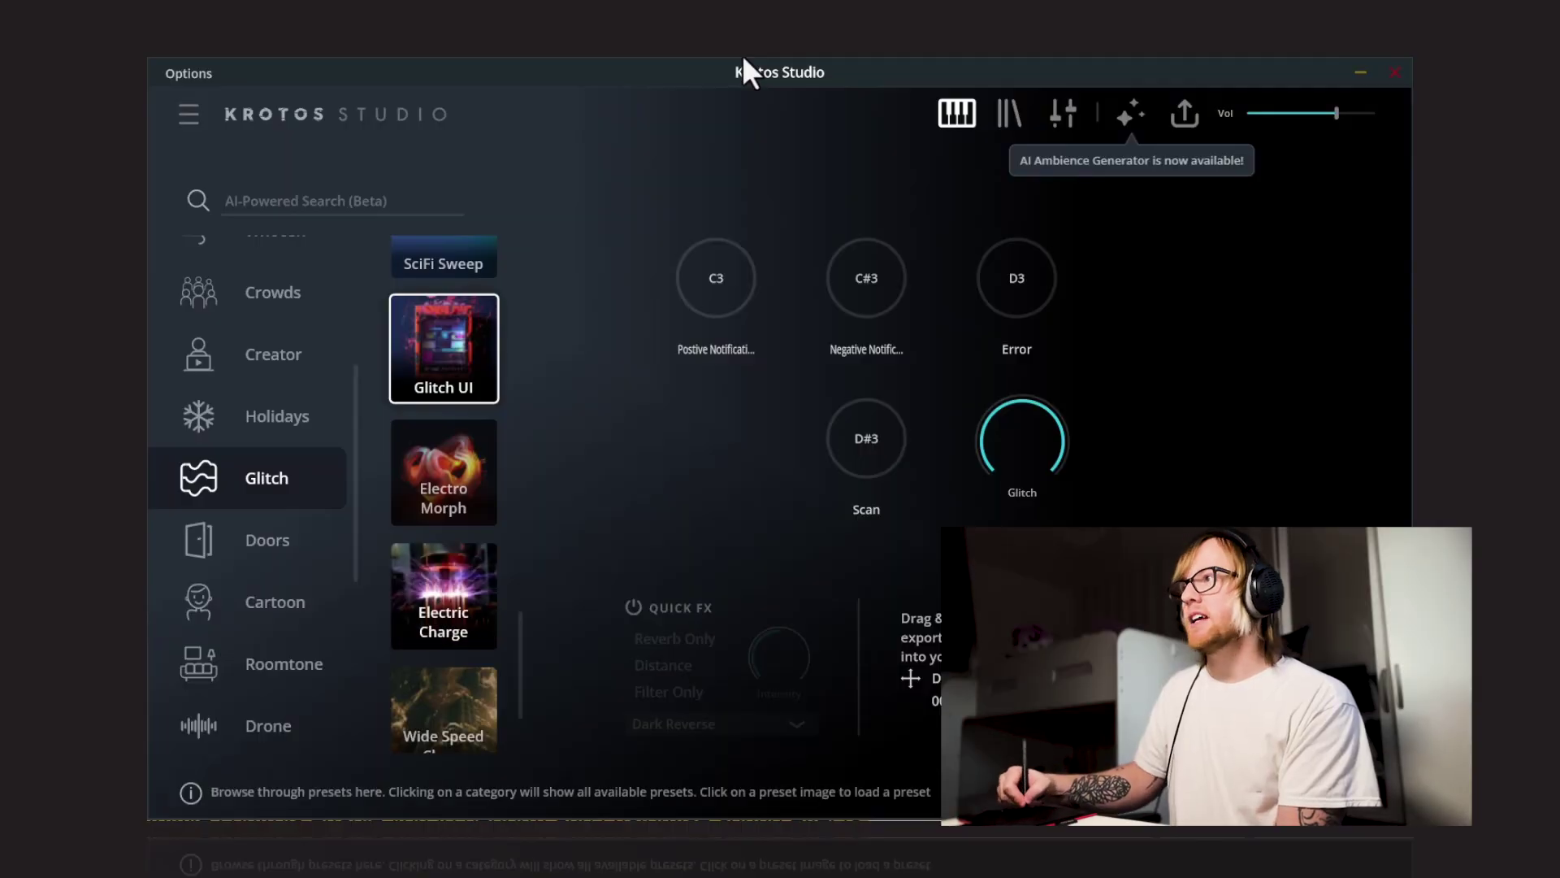
# Step down to the next preset, Electro Morph.
pyautogui.press('Down')
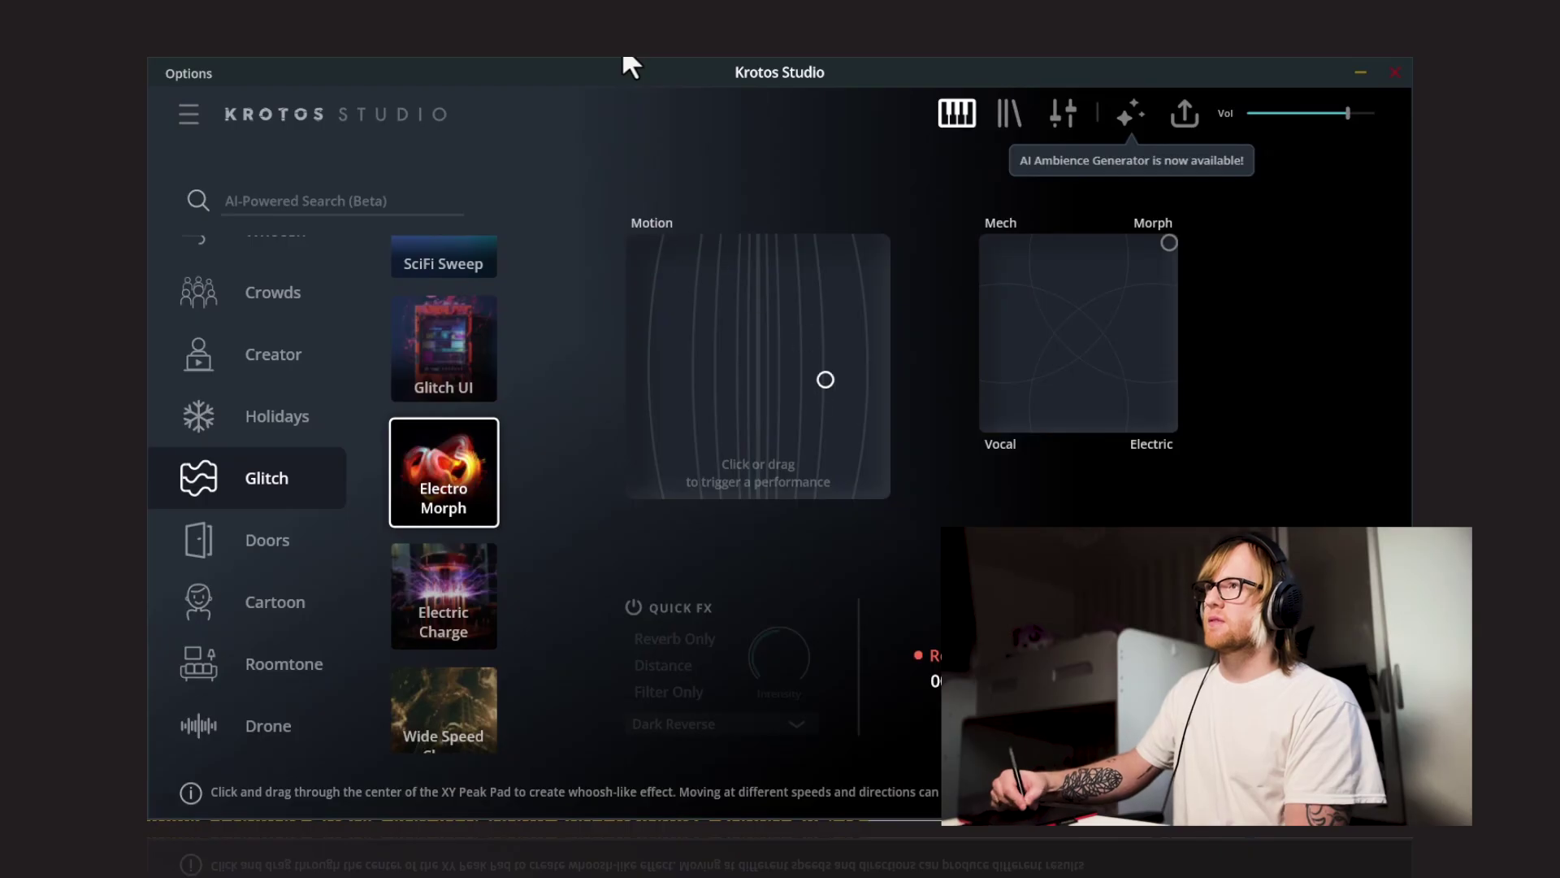
# Advance the preset list to Electric Charge.
pyautogui.press('Down')
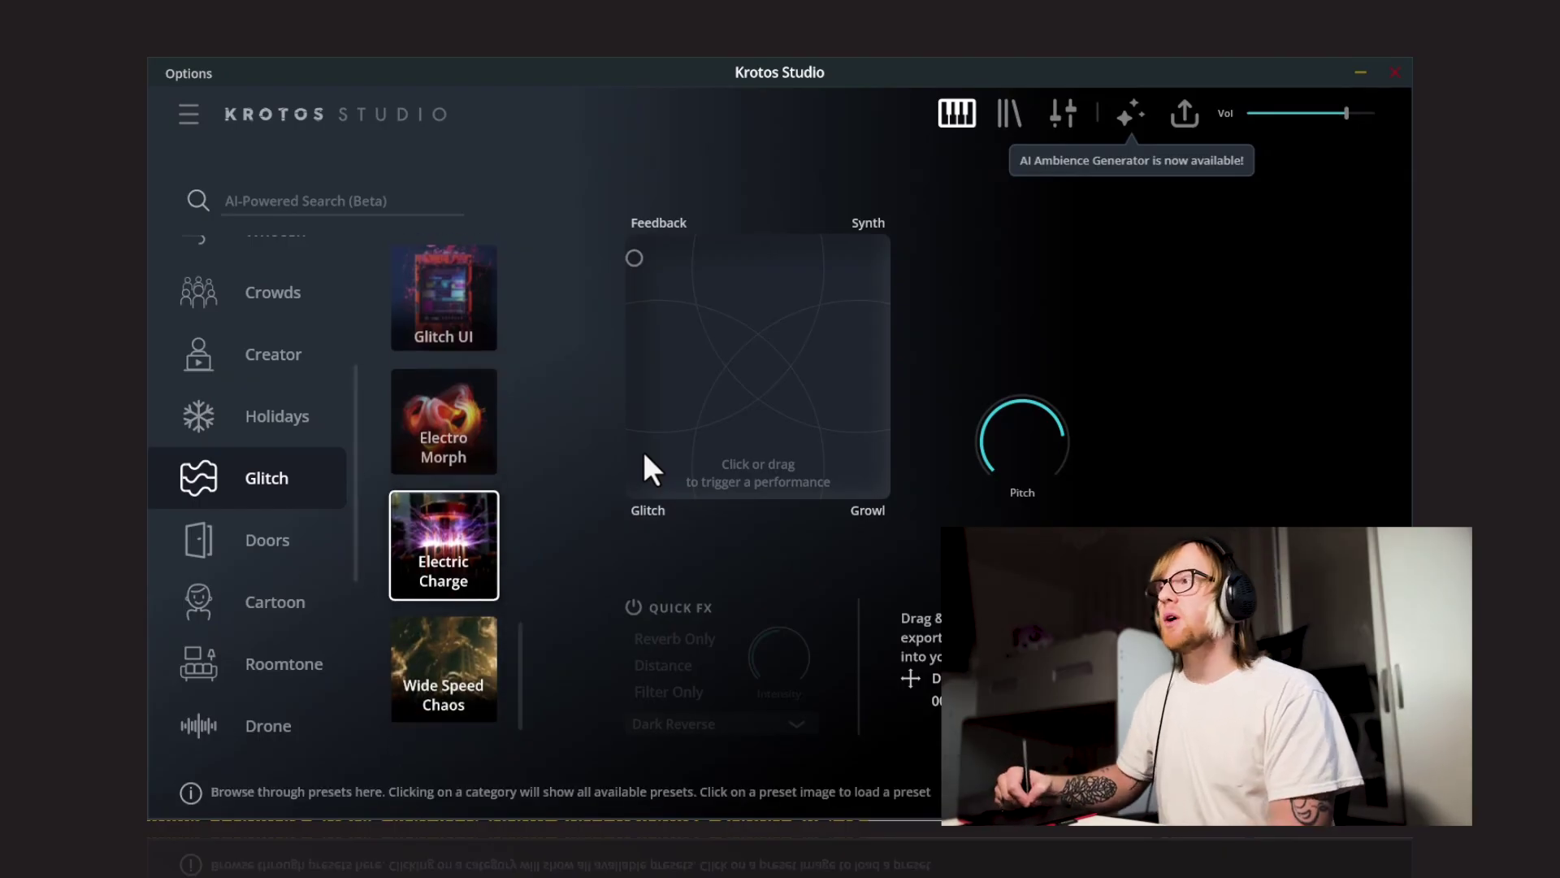
# Advance the preset list to Wide Speed Chaos.
pyautogui.press('Down')
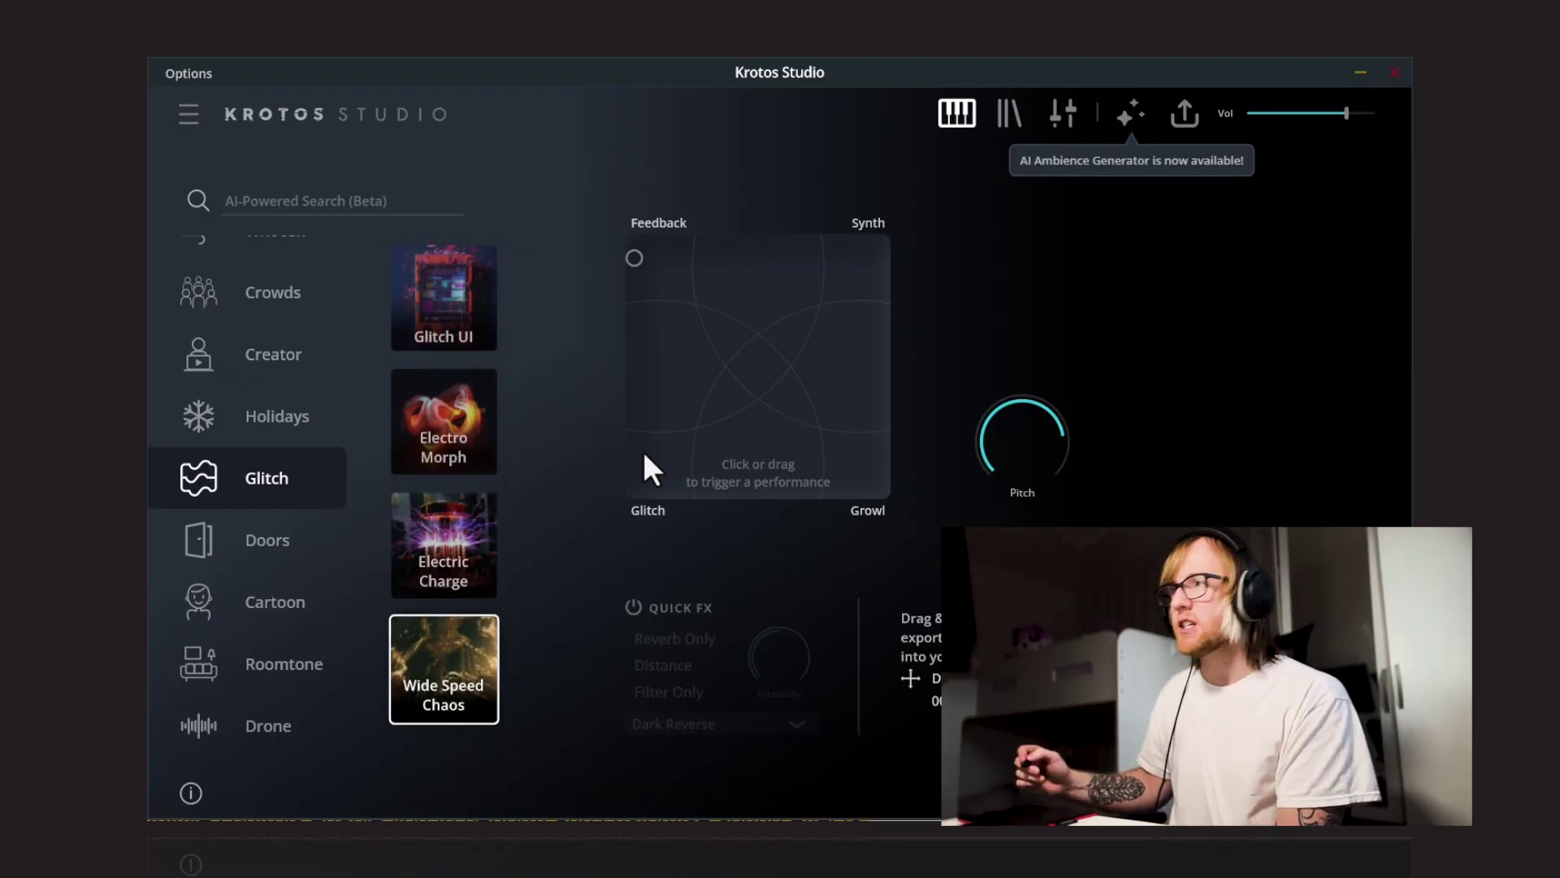